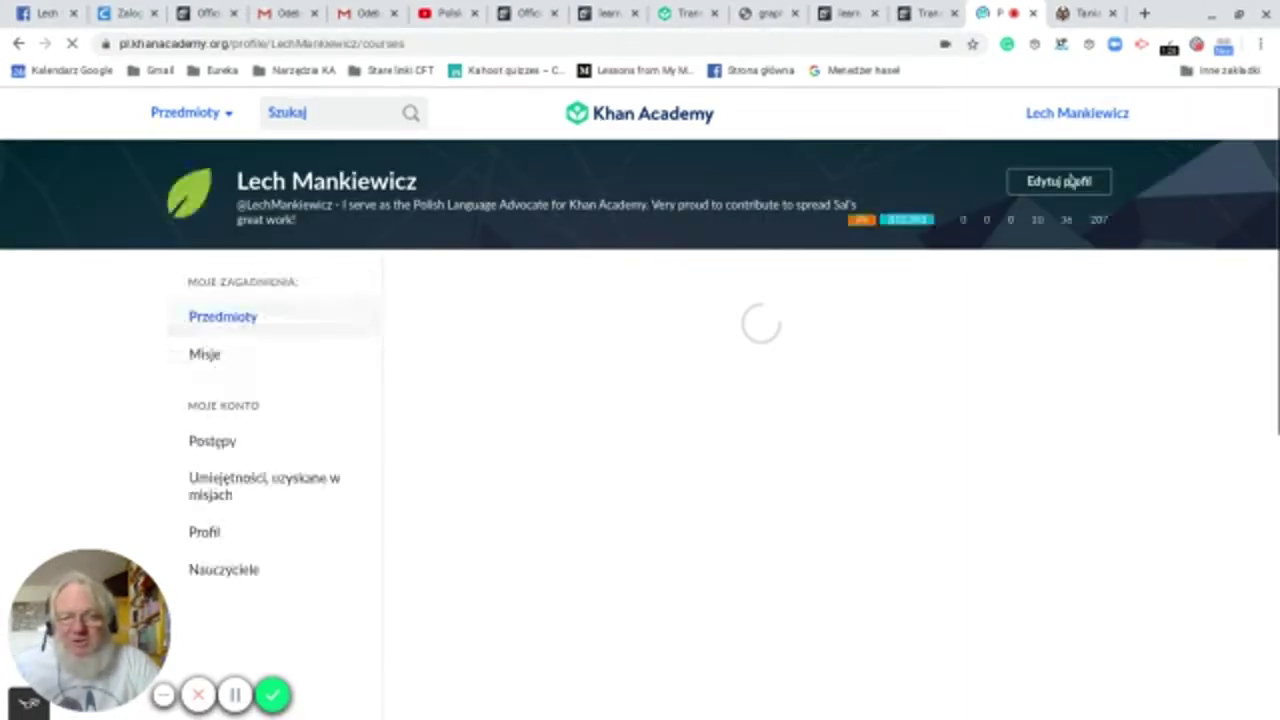
Step: Open the teacher dashboard and bring up the homework assignment page of the class "Klasa demonstracyjna"
left_click(1058, 114)
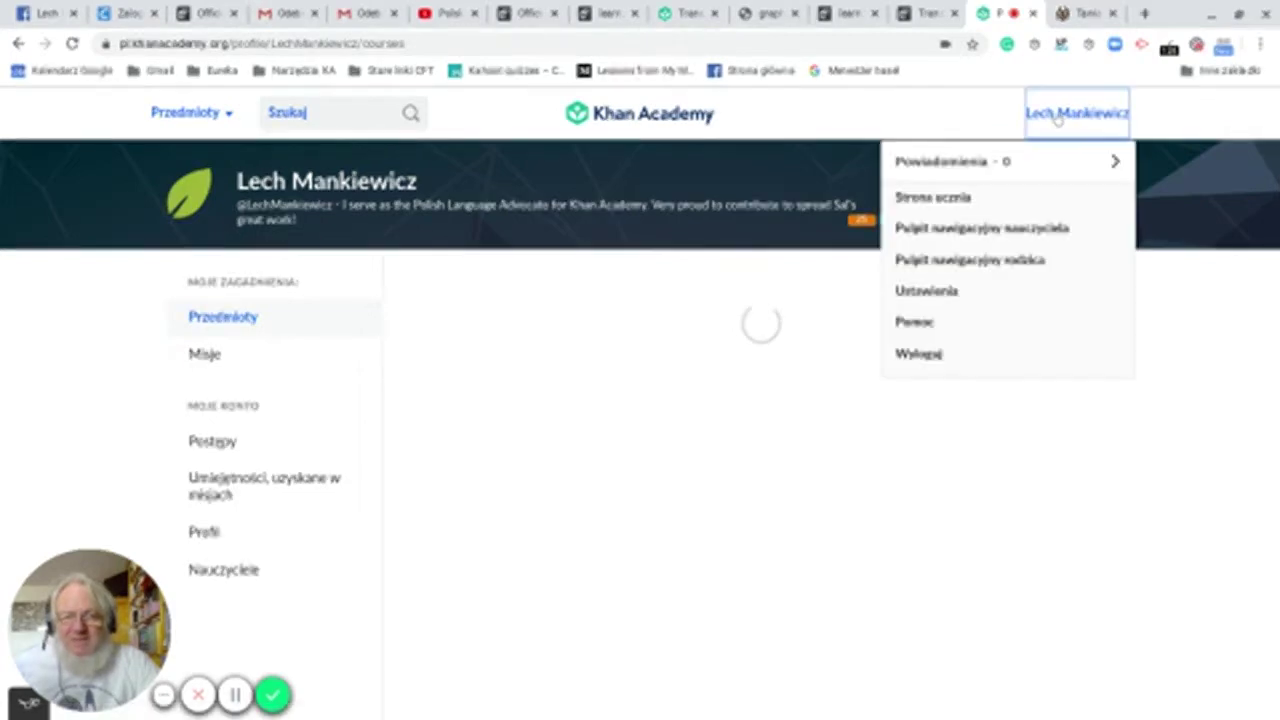
left_click(1017, 229)
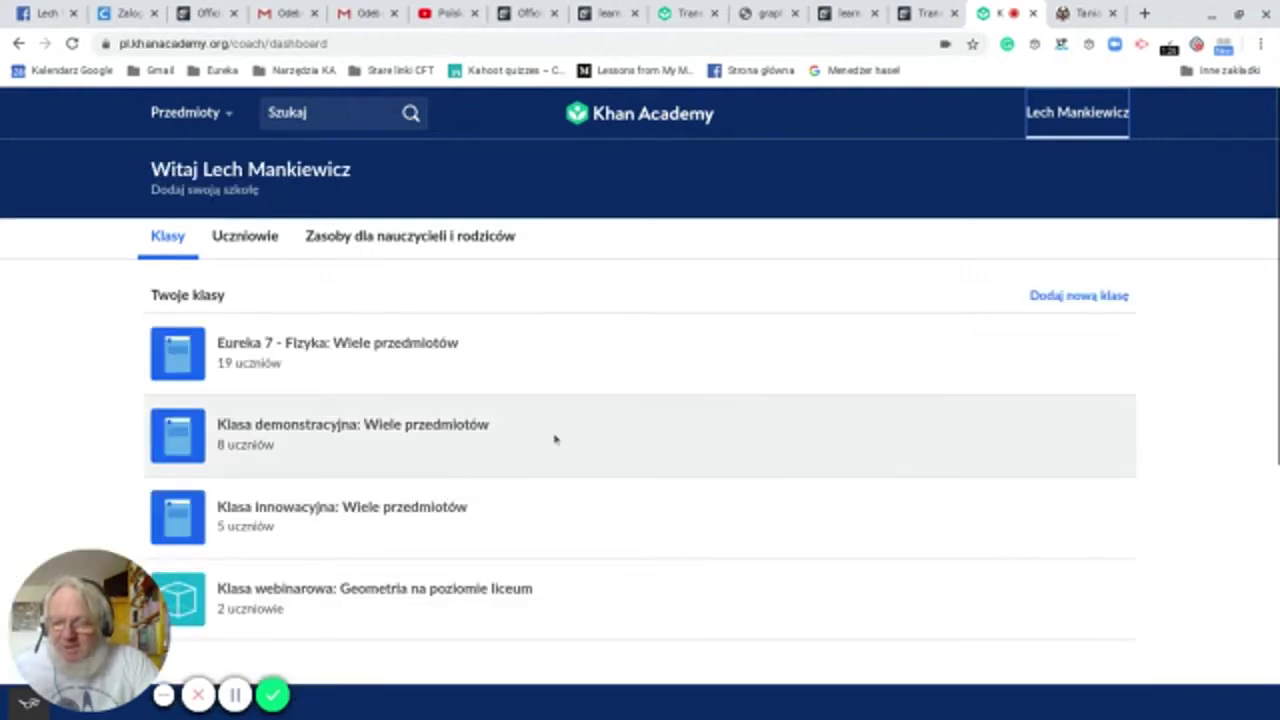
left_click(354, 425)
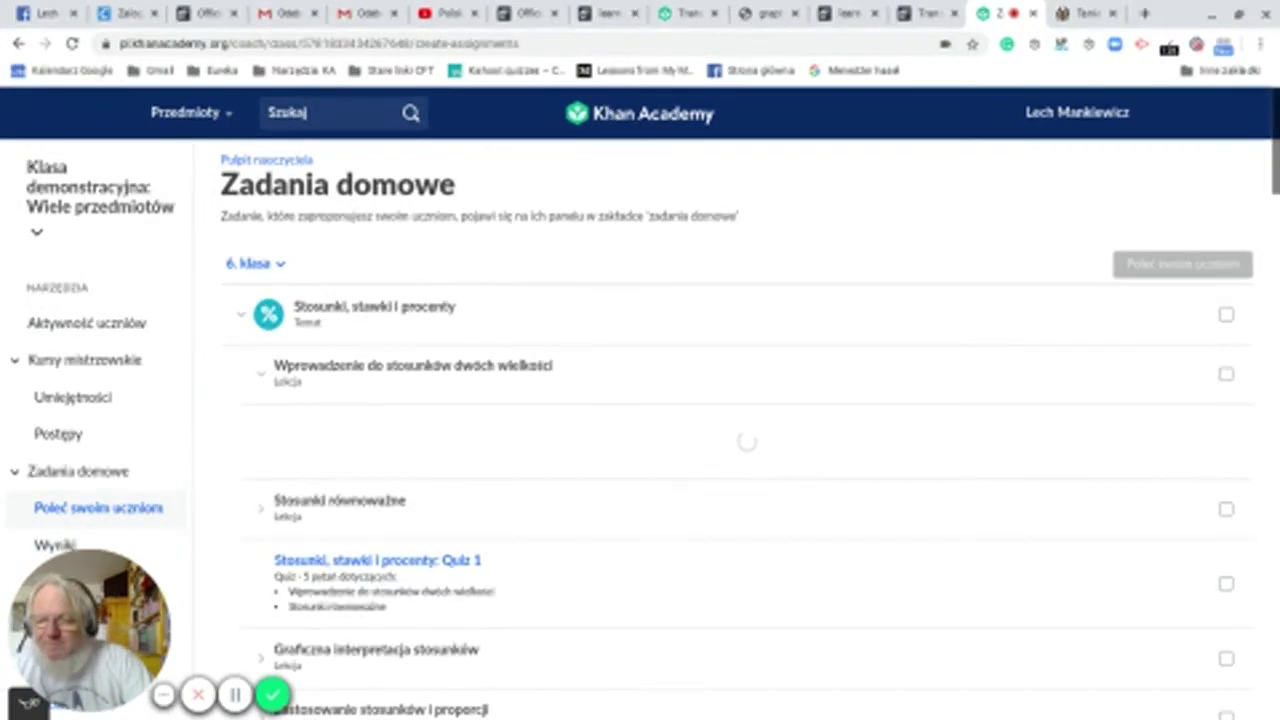
scroll(736, 450, "down", 3)
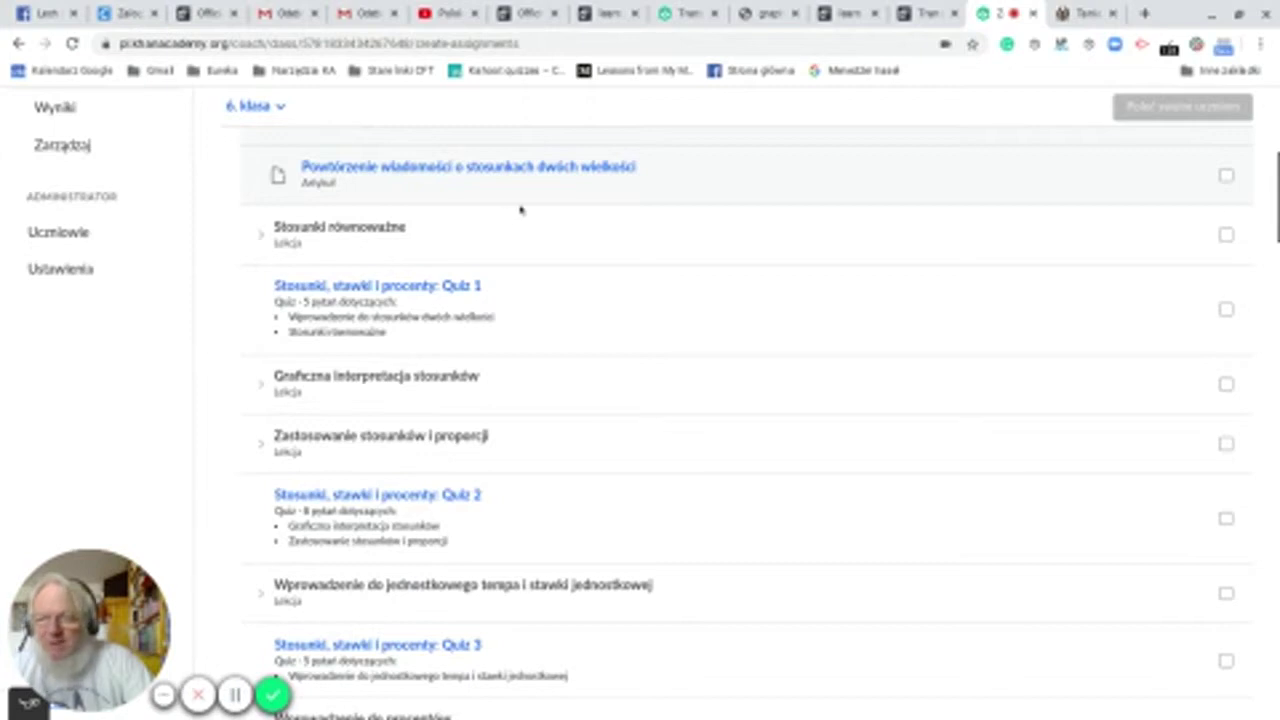
Step: Check which courses are selected in the class settings and save the selection without changes
left_click(50, 272)
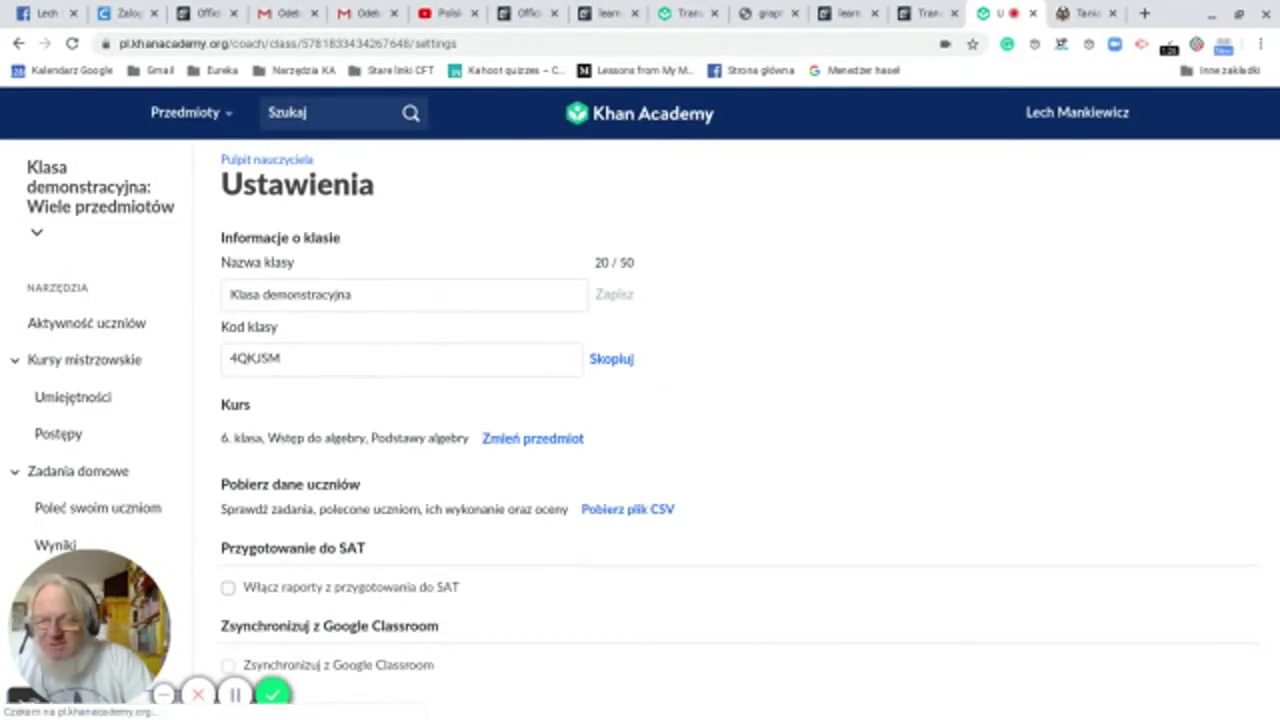
left_click(532, 441)
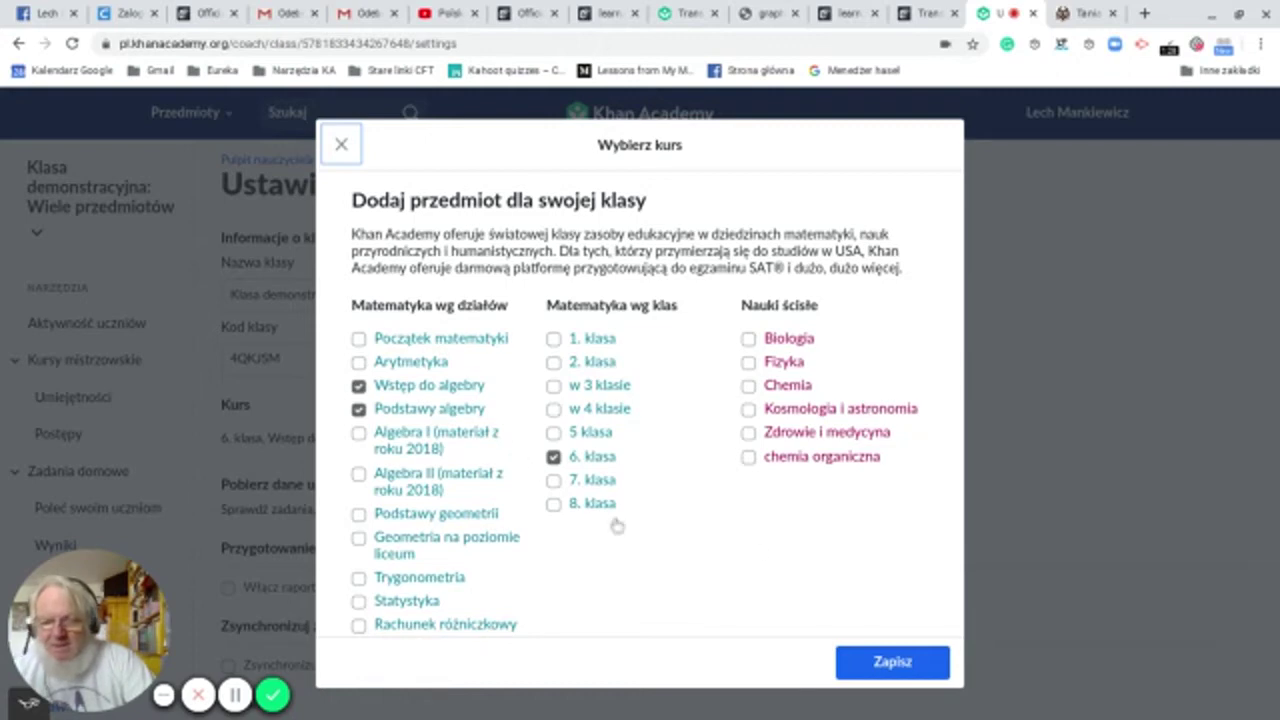
left_click(891, 663)
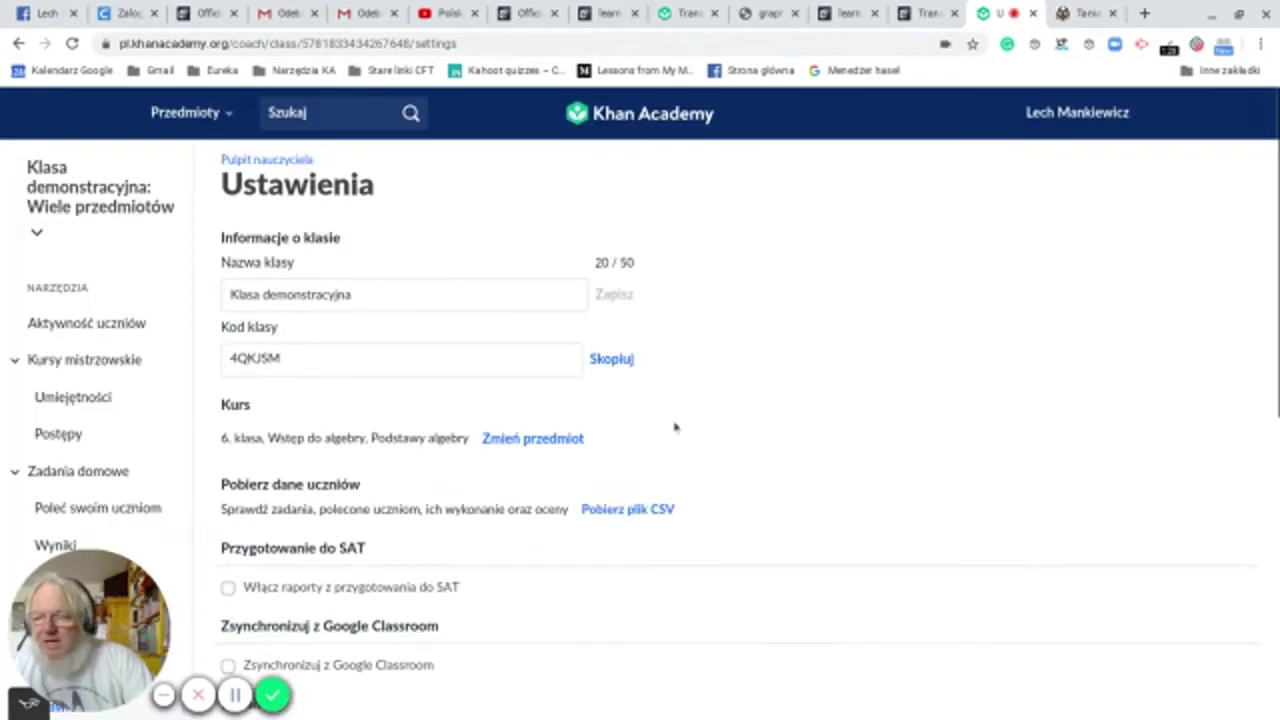
Step: From the homework assignment page, add Algebra I and Algebra II (materiał z roku 2018) to the class's courses and save
left_click(153, 510)
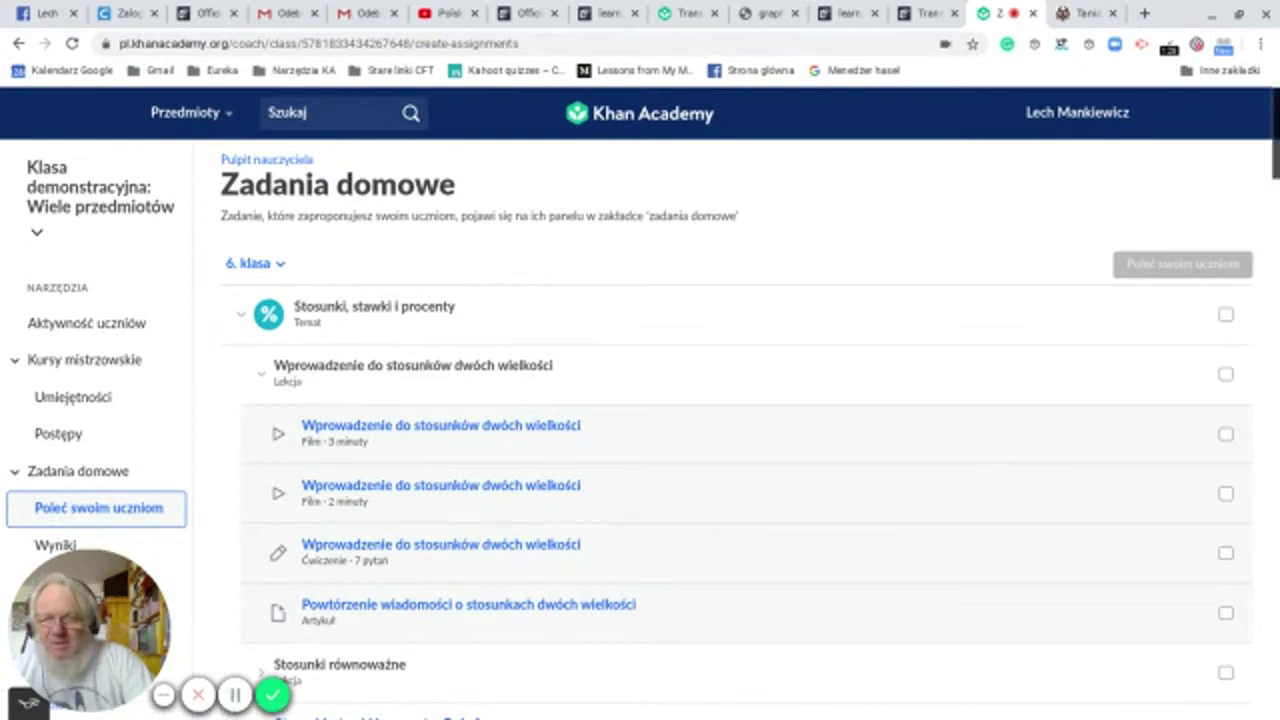
scroll(563, 231, "down", 2)
scroll(563, 231, "up", 2)
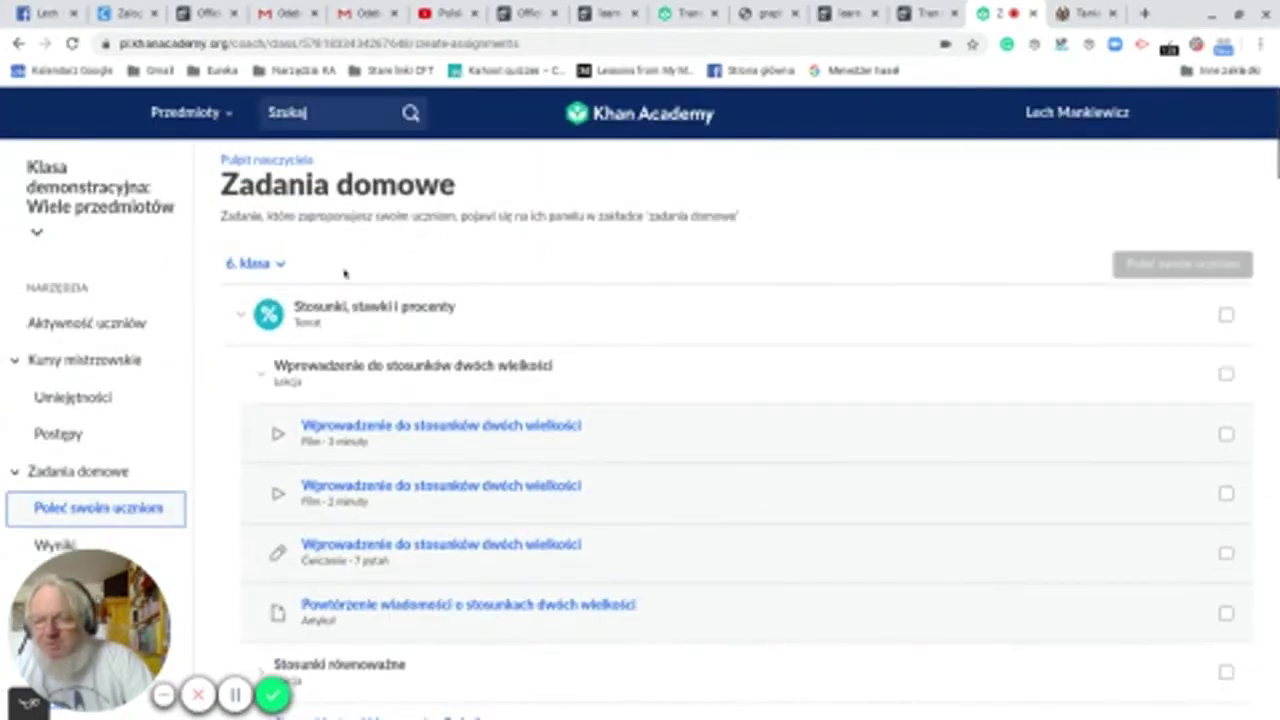
left_click(280, 264)
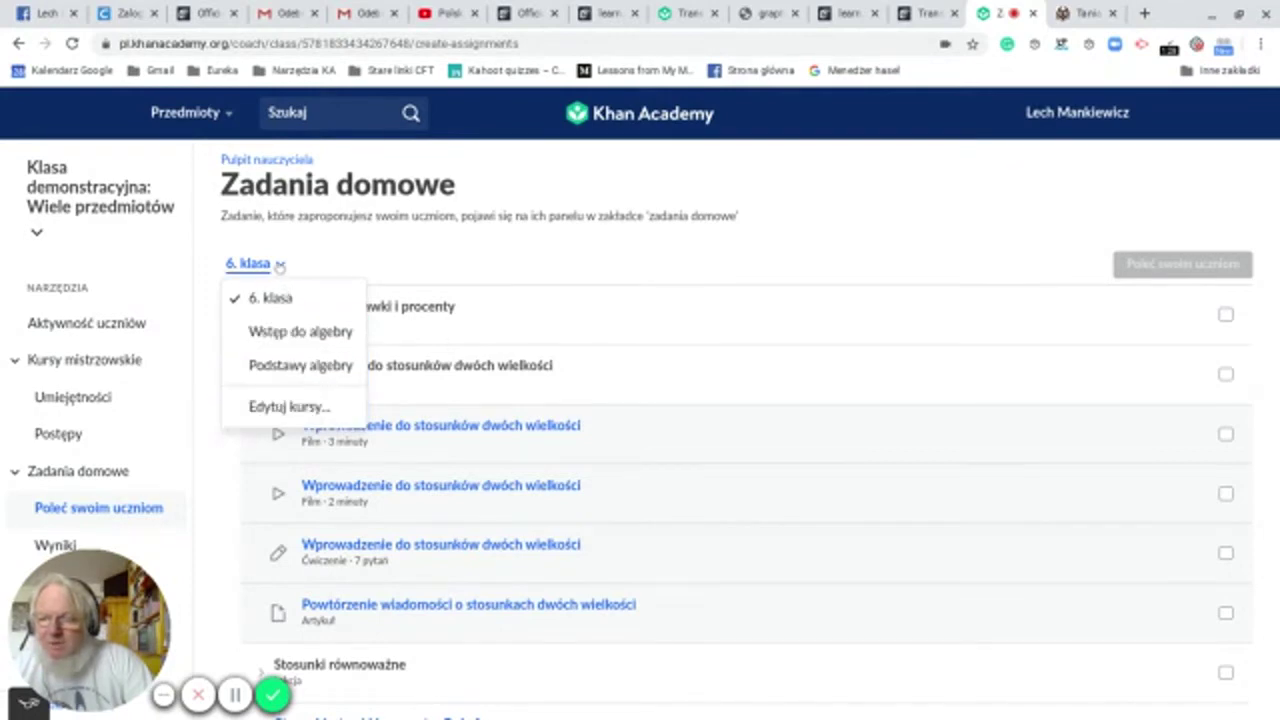
left_click(280, 265)
left_click(280, 265)
left_click(296, 403)
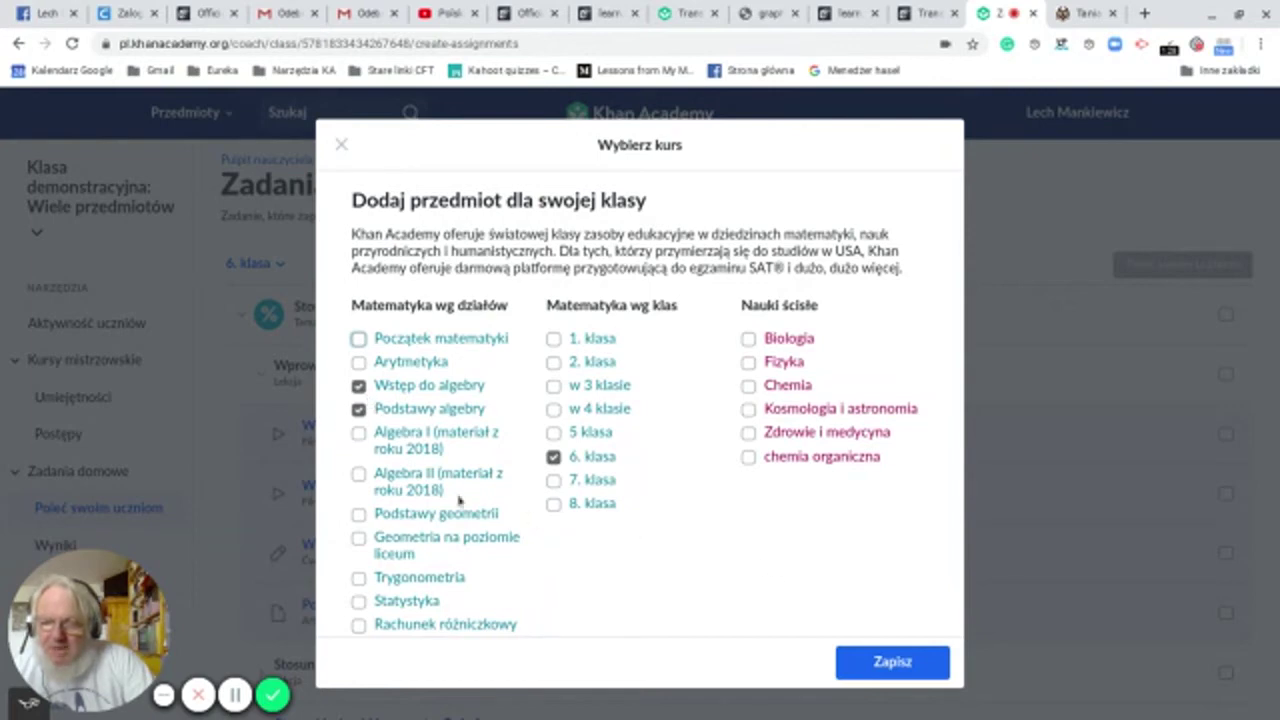
left_click(358, 436)
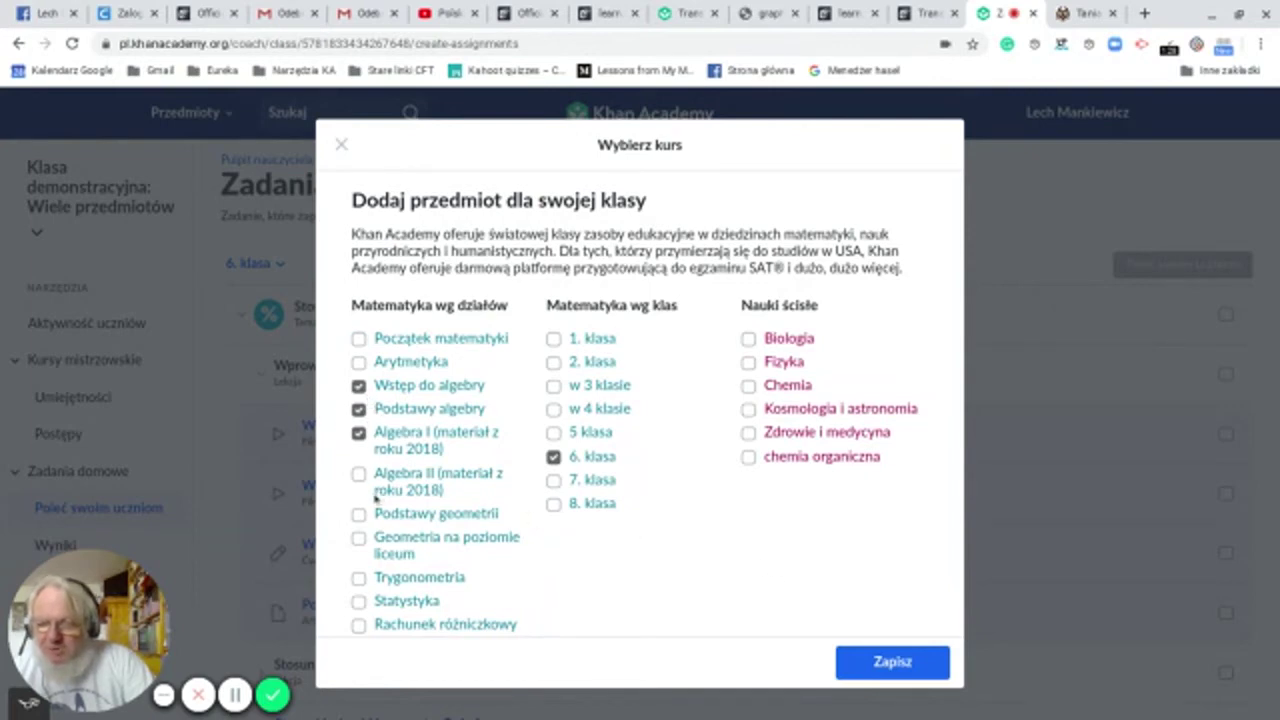
left_click(359, 475)
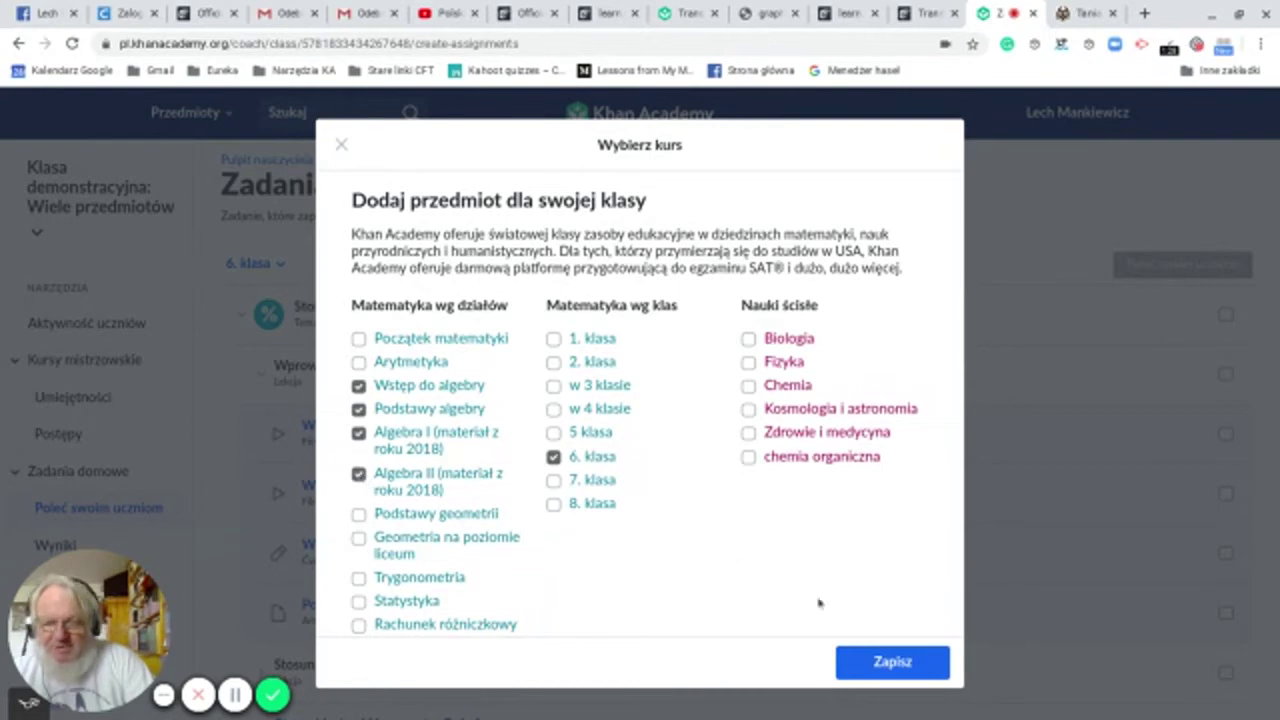
left_click(900, 665)
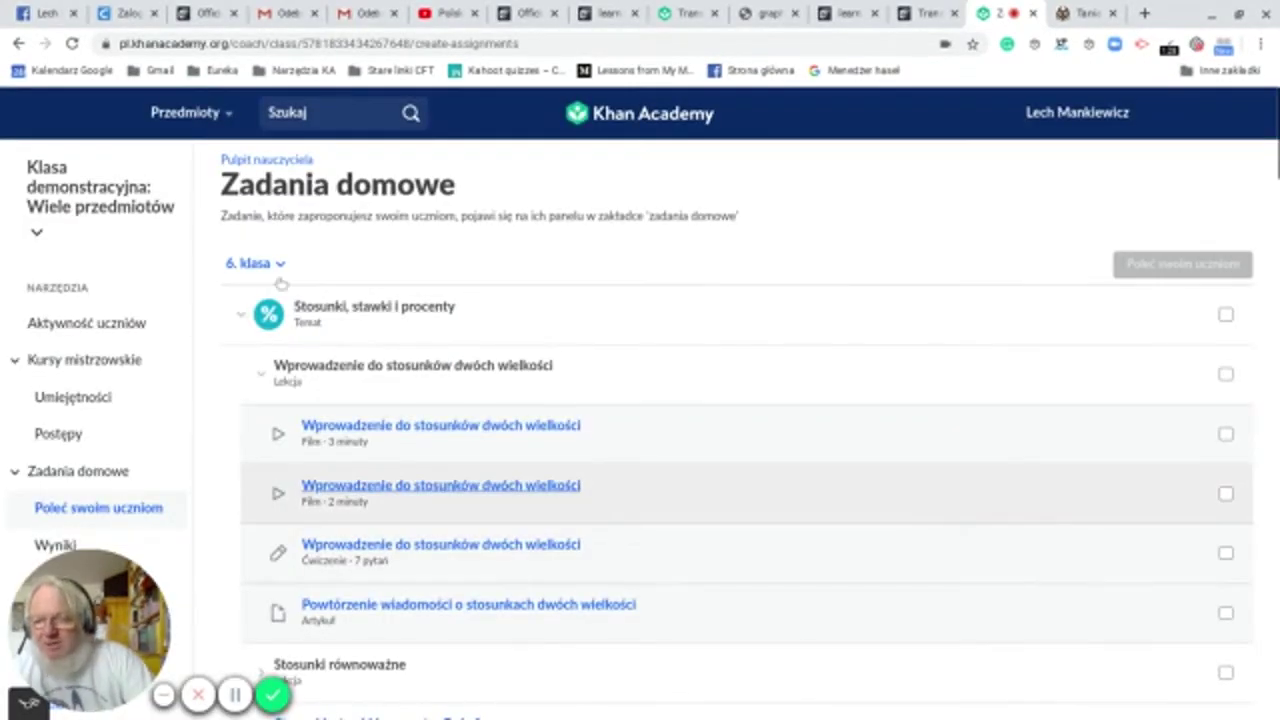
Step: Reload the homework page and switch the displayed course to Algebra II (materiał z roku 2018)
left_click(279, 265)
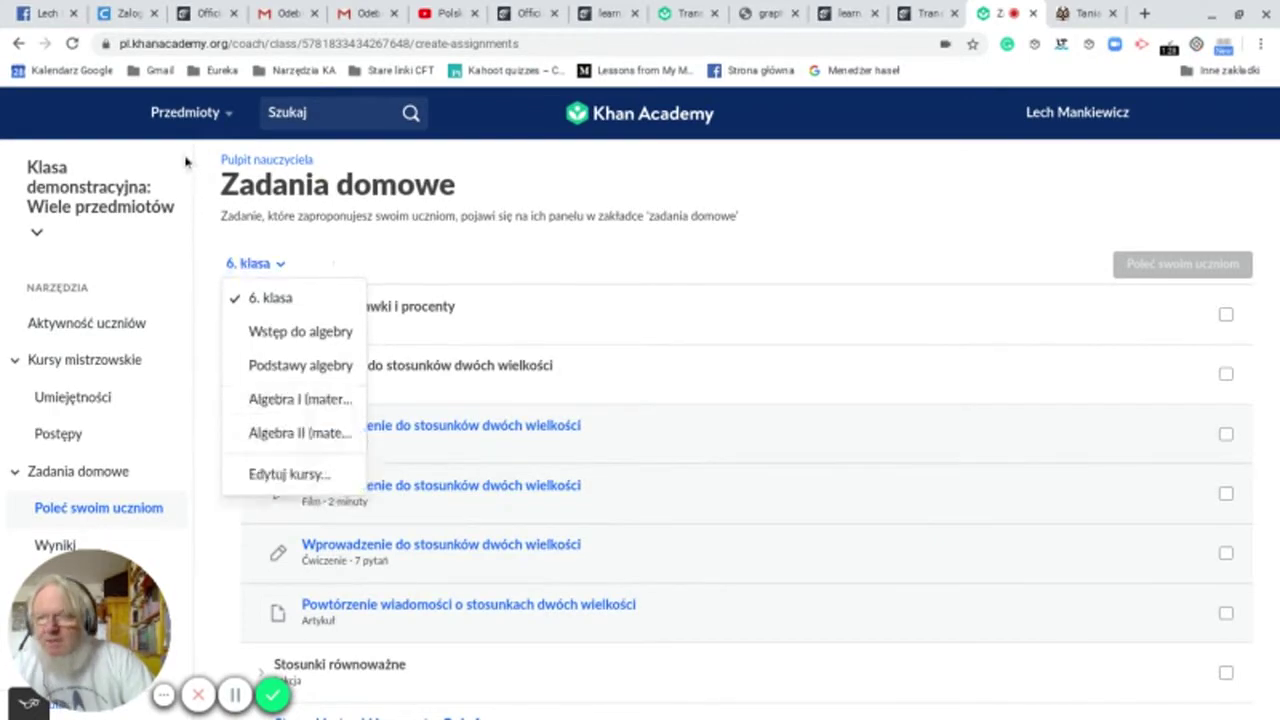
left_click(74, 45)
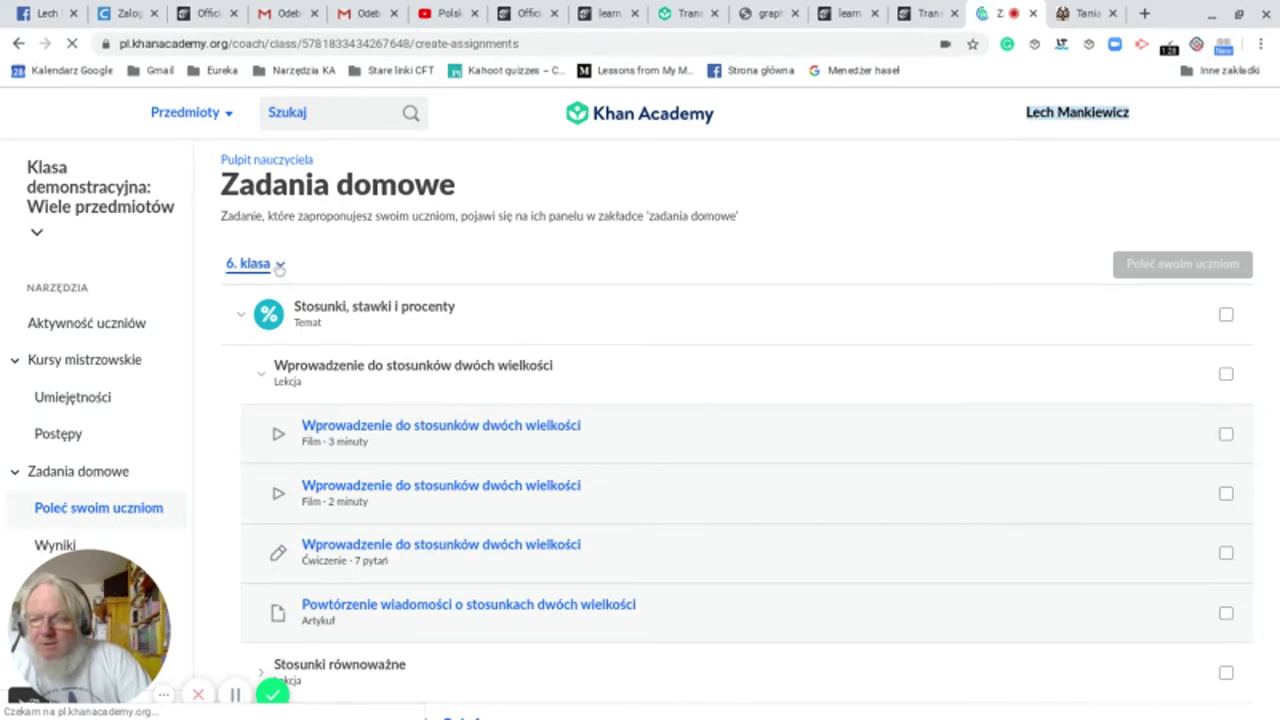
left_click(280, 266)
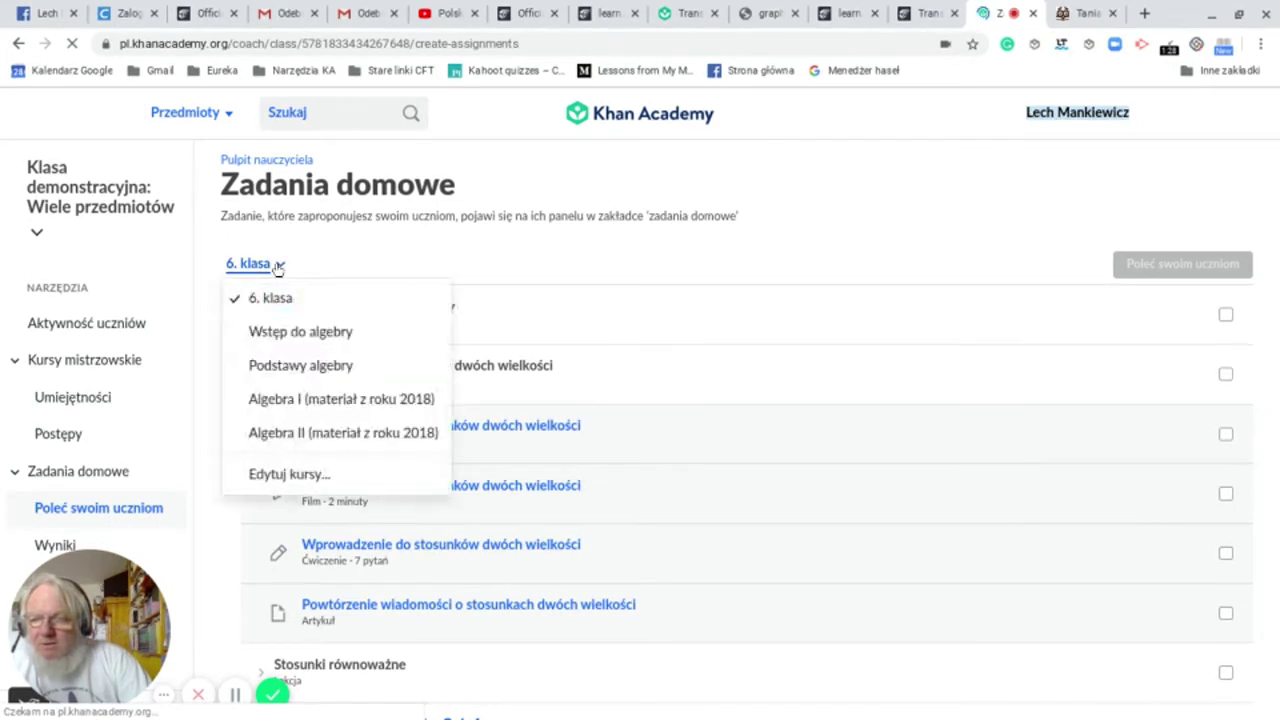
left_click(287, 435)
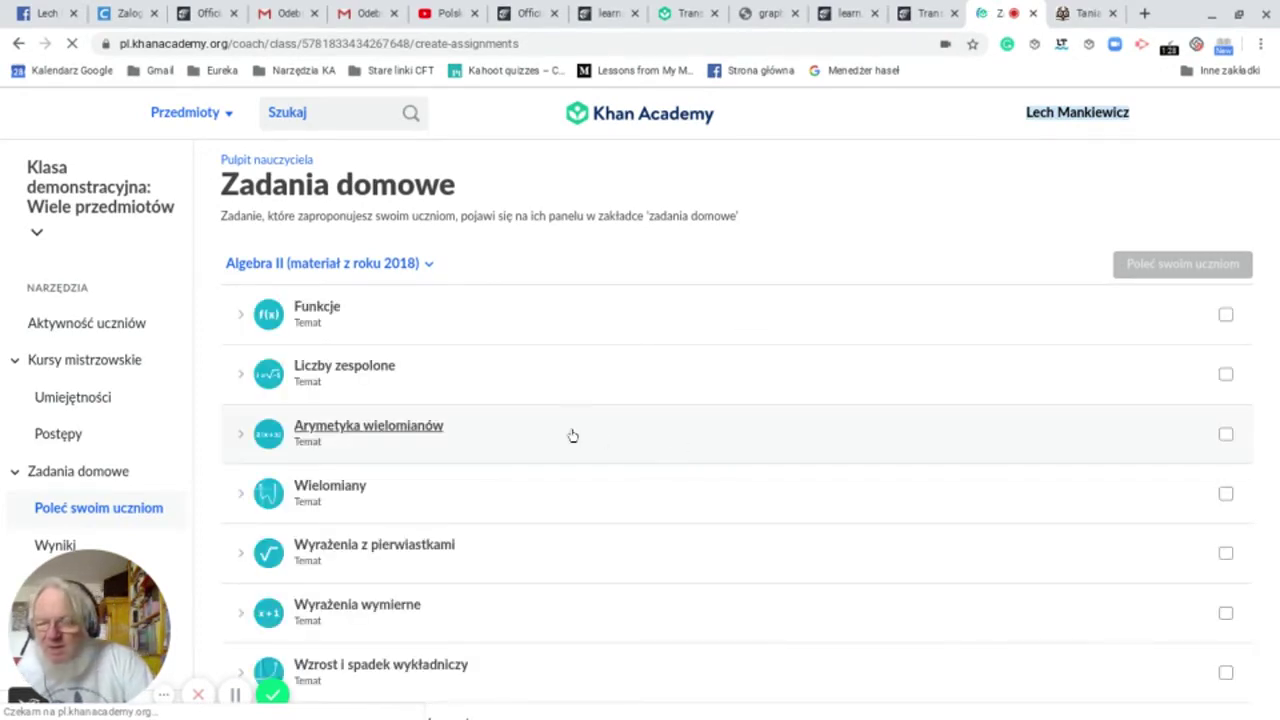
Step: In Funkcje > Składanie funkcji, select the "Wstęp do składania funkcji" film and article, the "Składanie funkcji" article and the "Obliczanie wartości funkcji złożonych" exercise
left_click(239, 317)
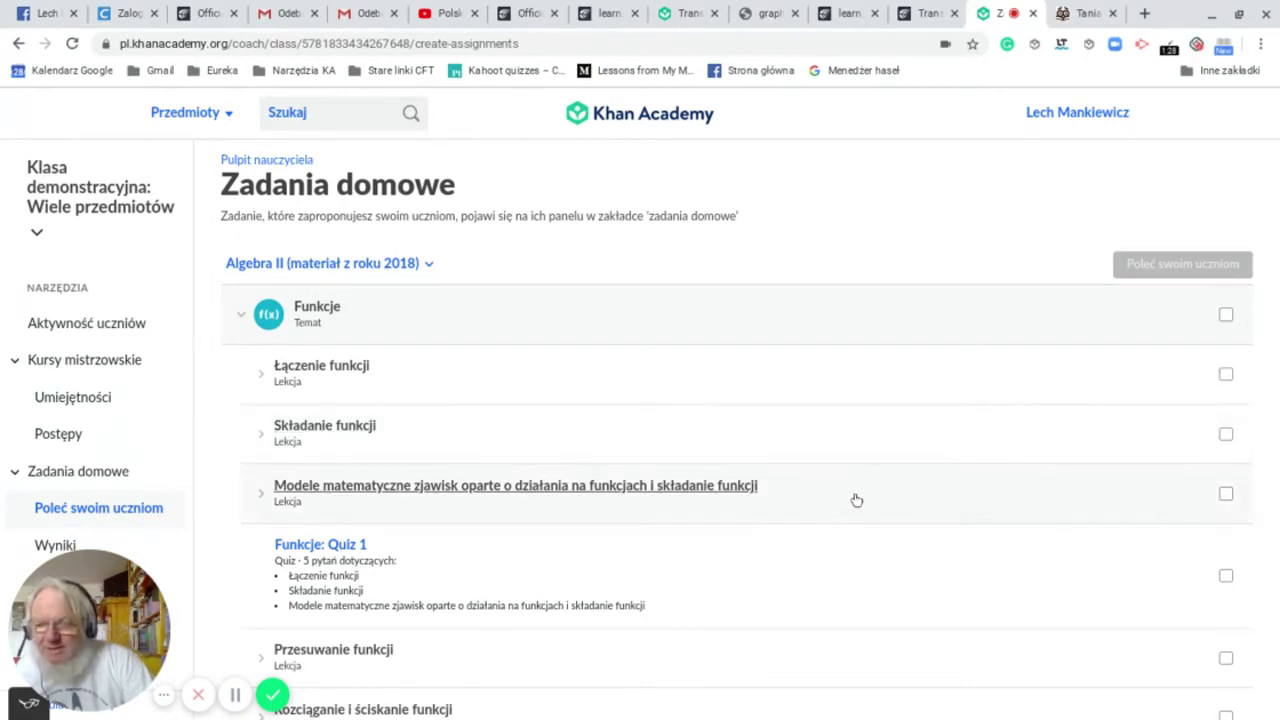
left_click(260, 435)
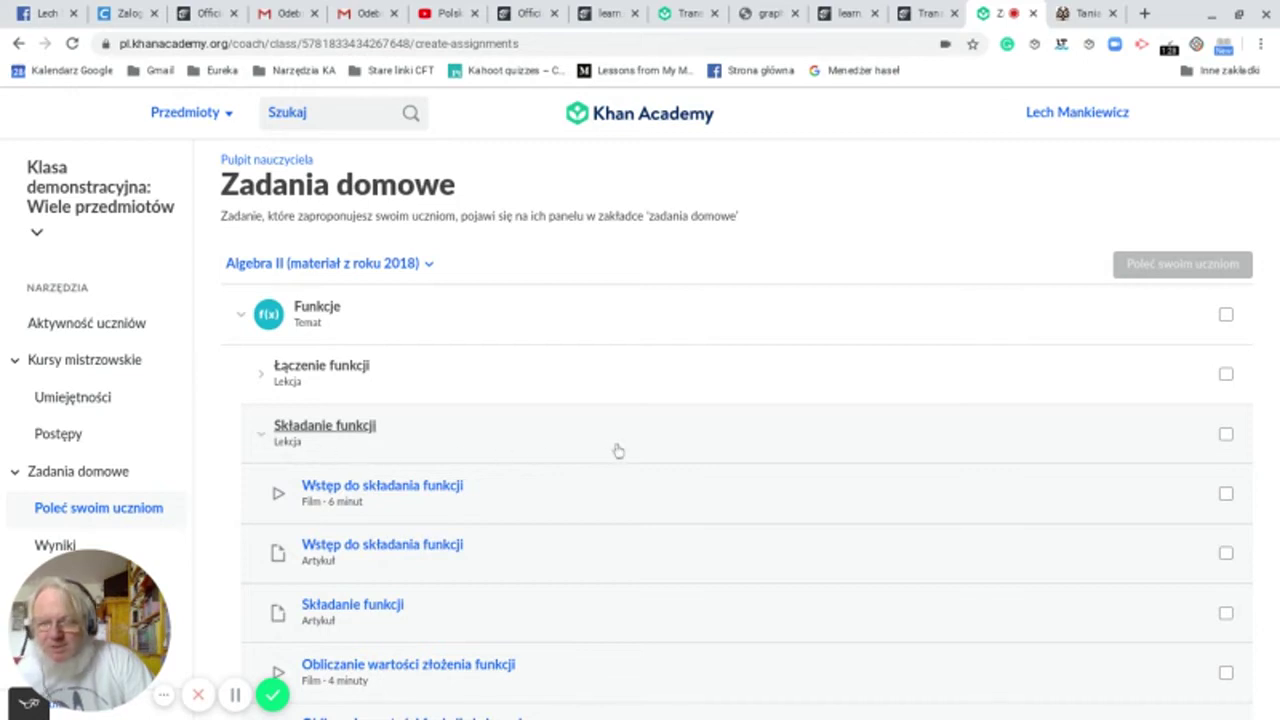
left_click(1226, 494)
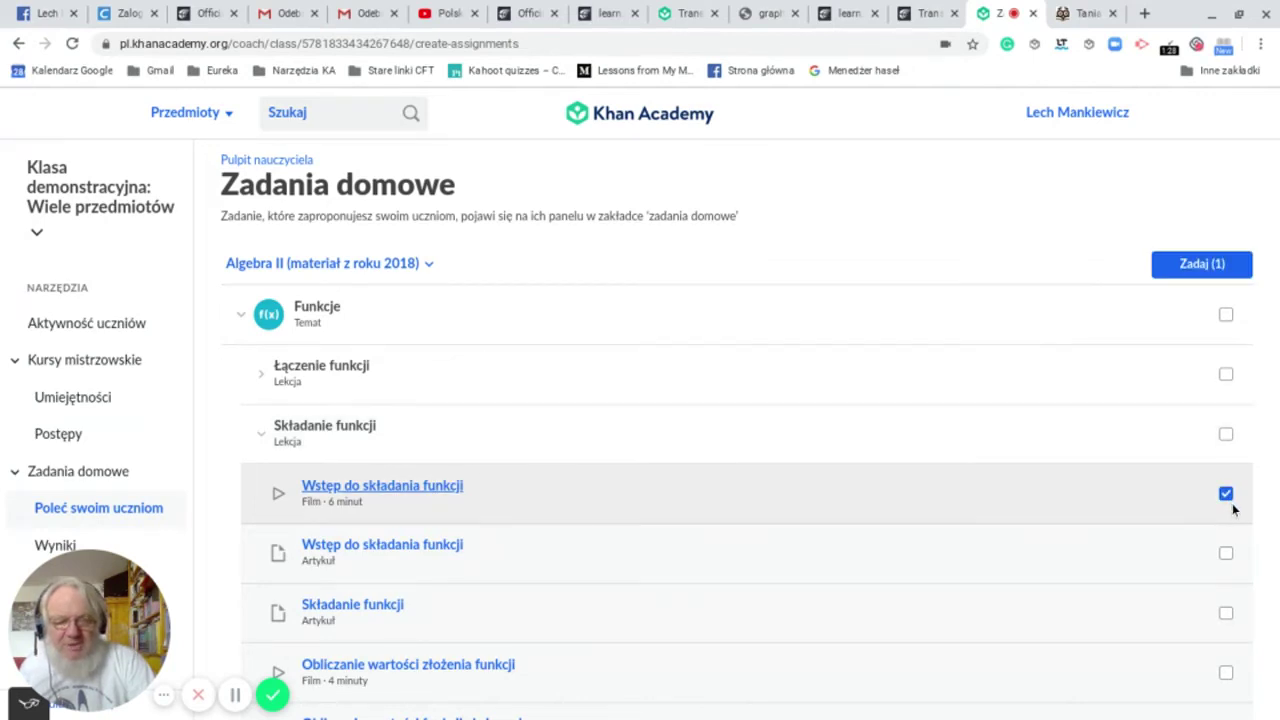
left_click(1226, 554)
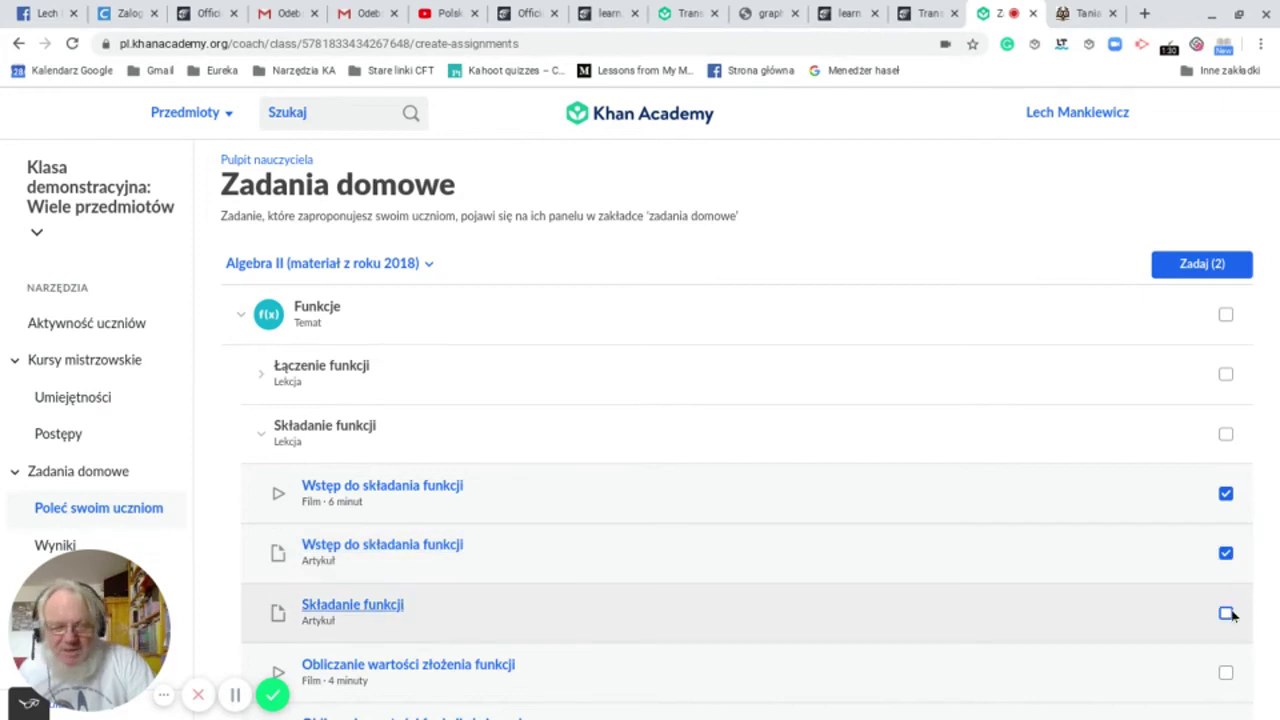
left_click(1227, 613)
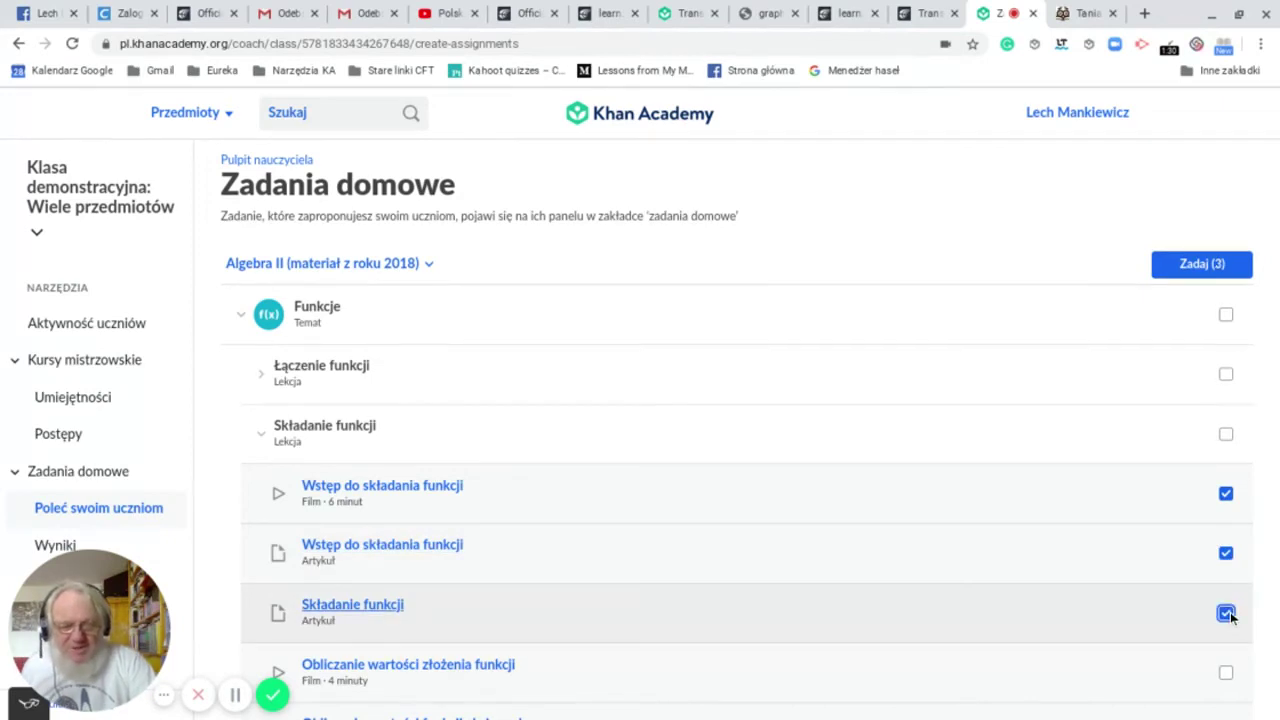
left_click_drag(1276, 195, 1276, 252)
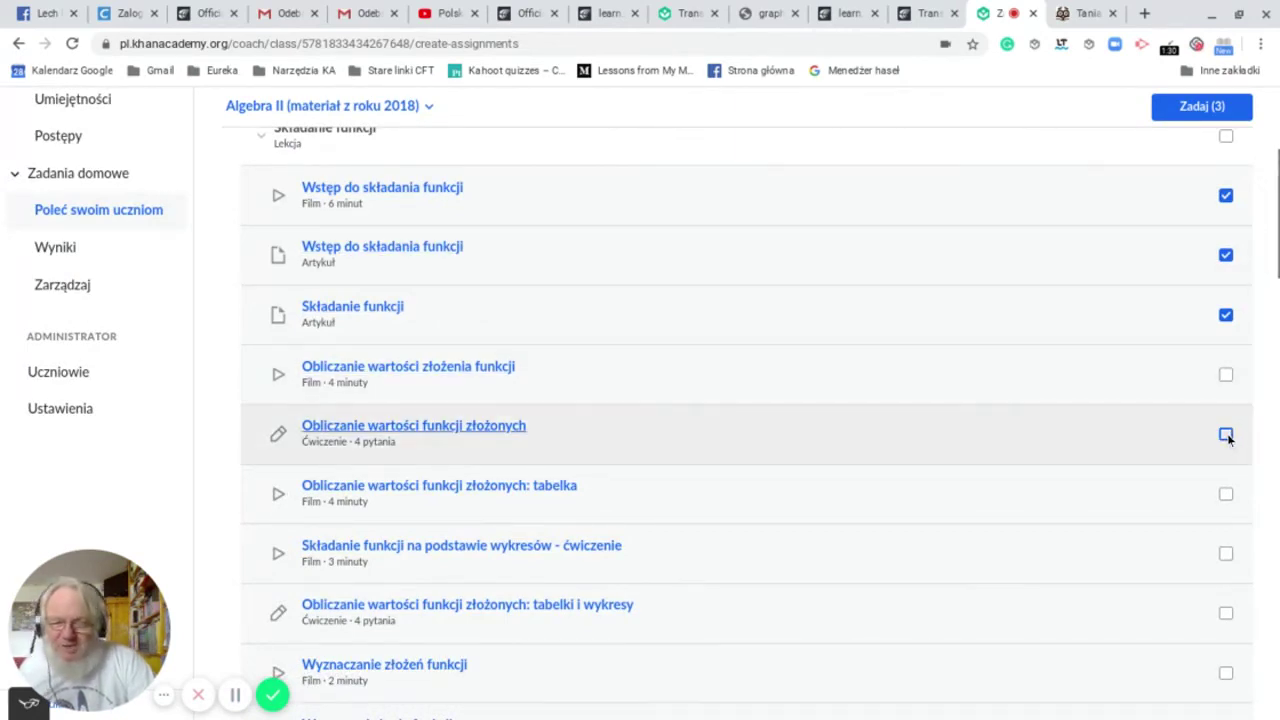
left_click(1226, 434)
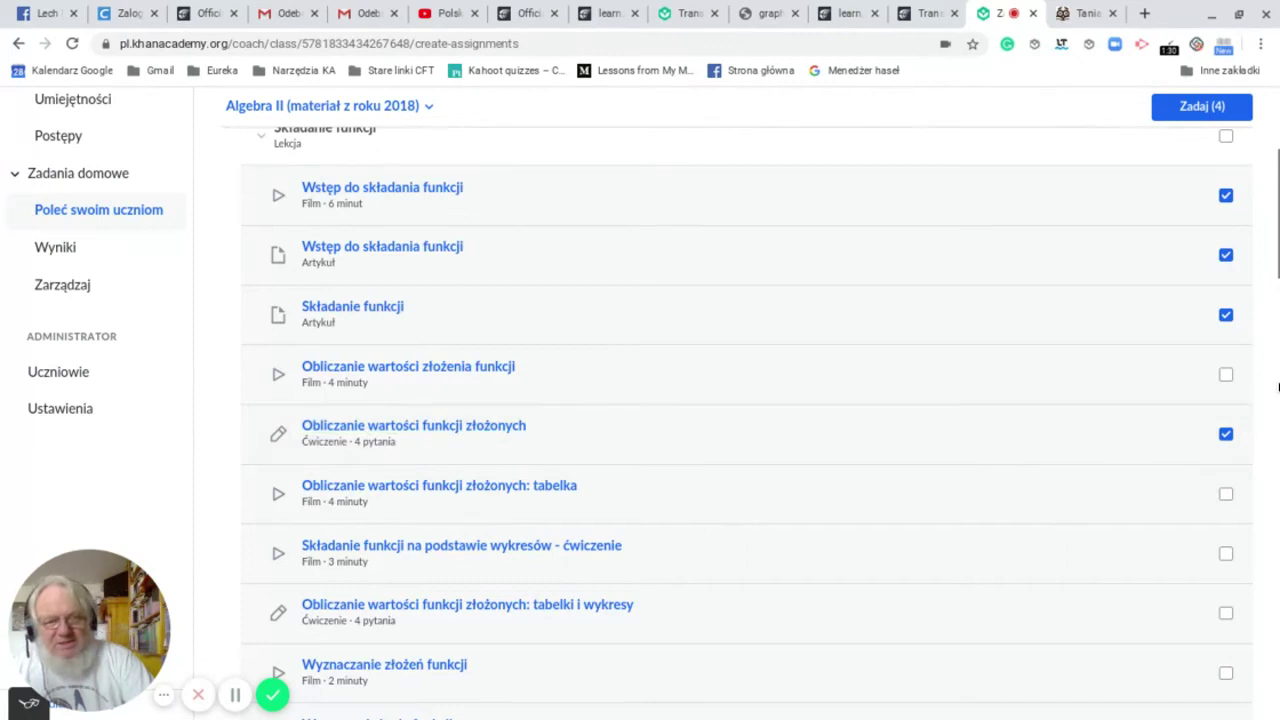
Step: Start assigning the four selected items and set their due date to kwiecień 8
scroll(1268, 525, "up", 2)
scroll(1276, 210, "up", 1)
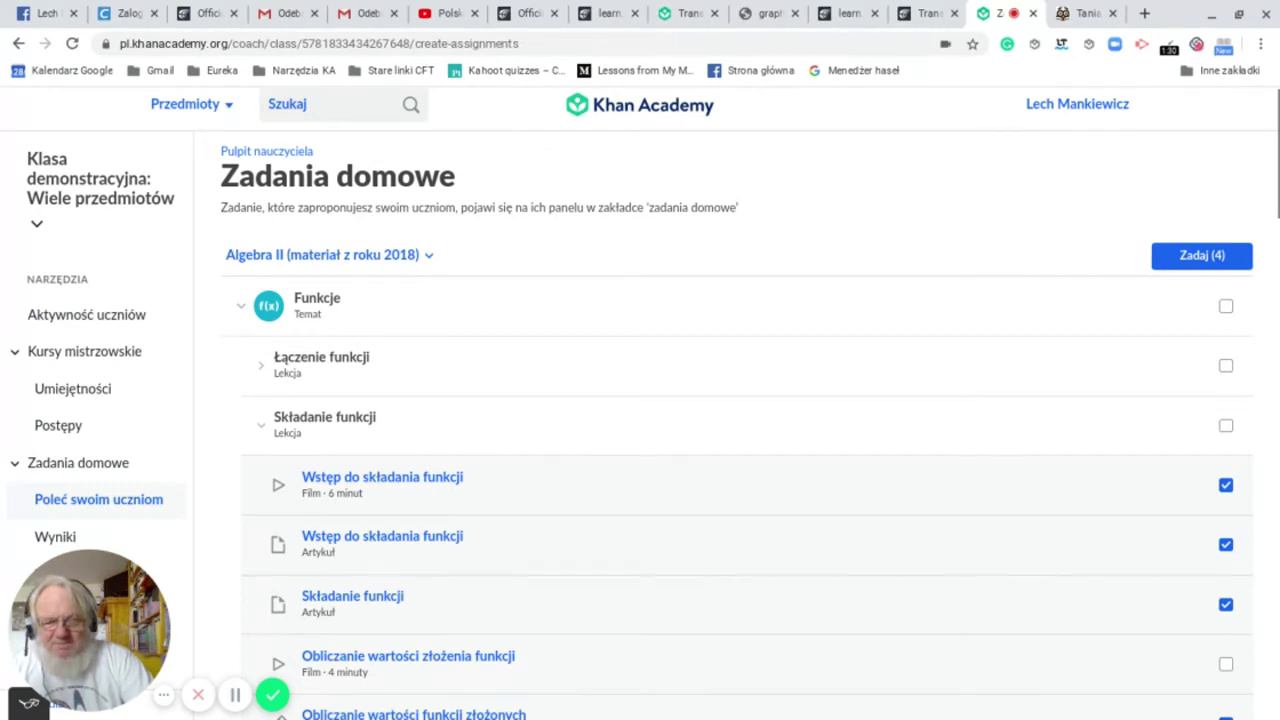
left_click(1216, 255)
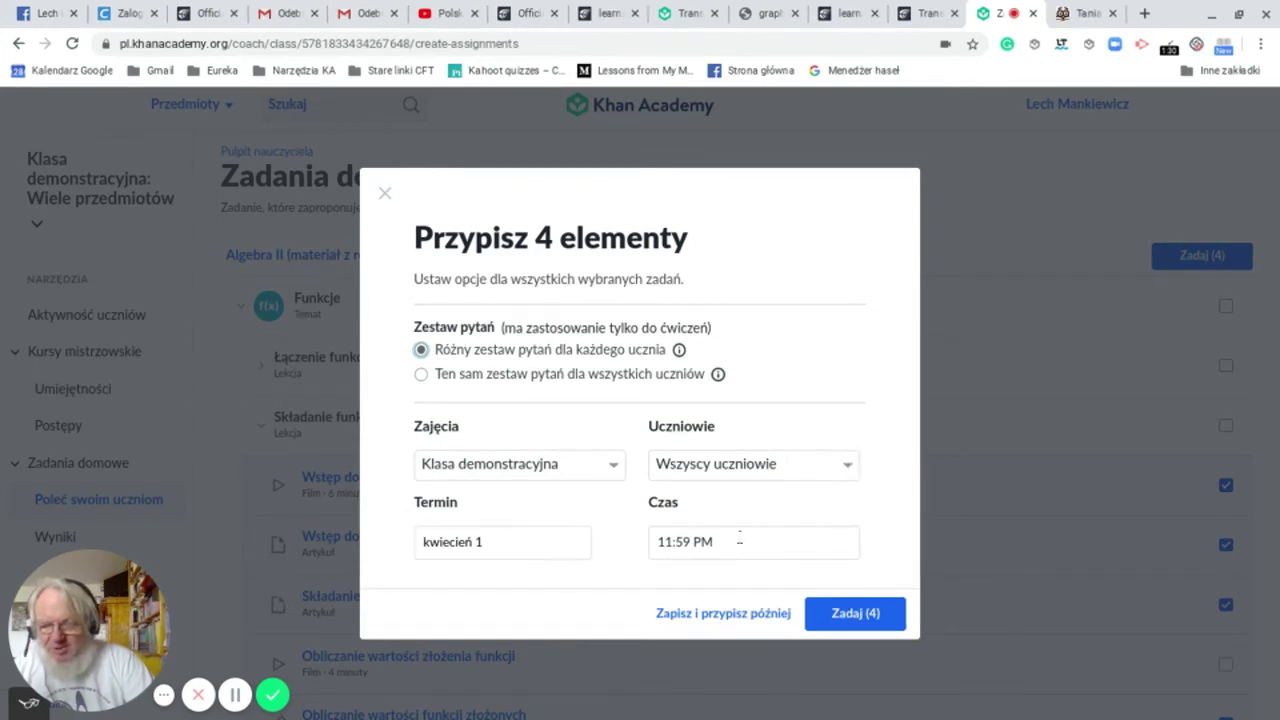
left_click(723, 541)
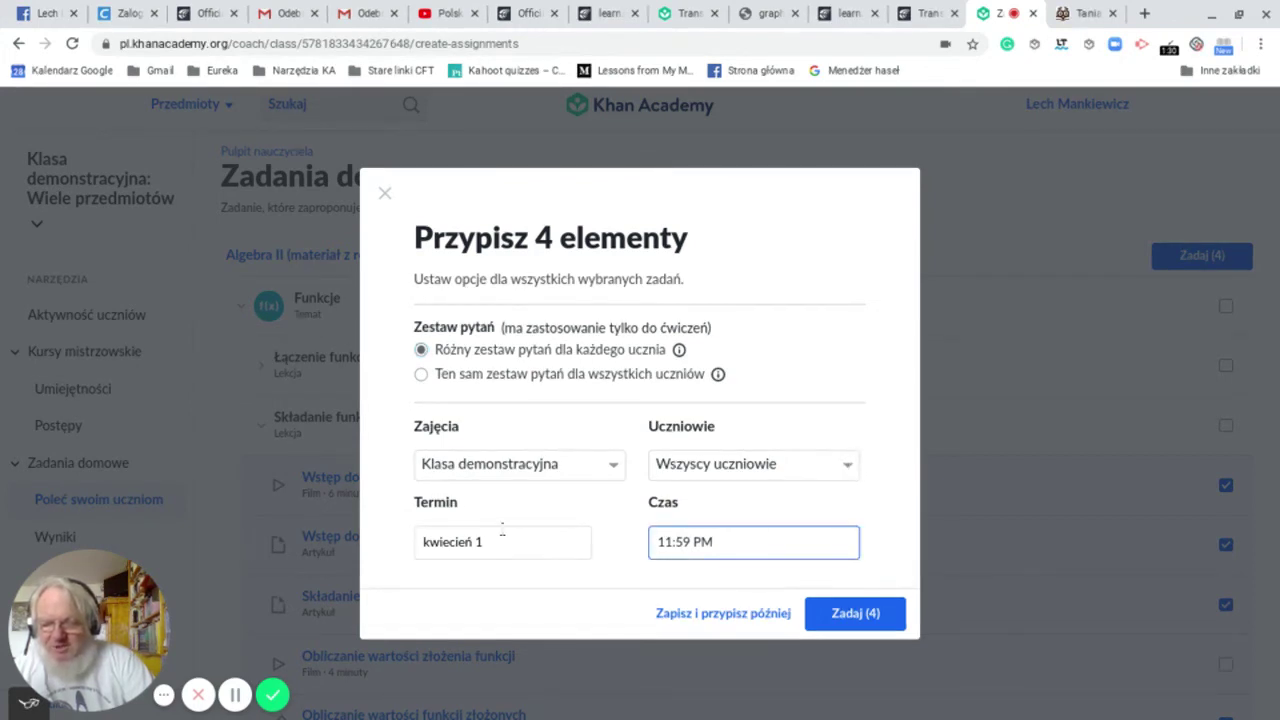
left_click(502, 541)
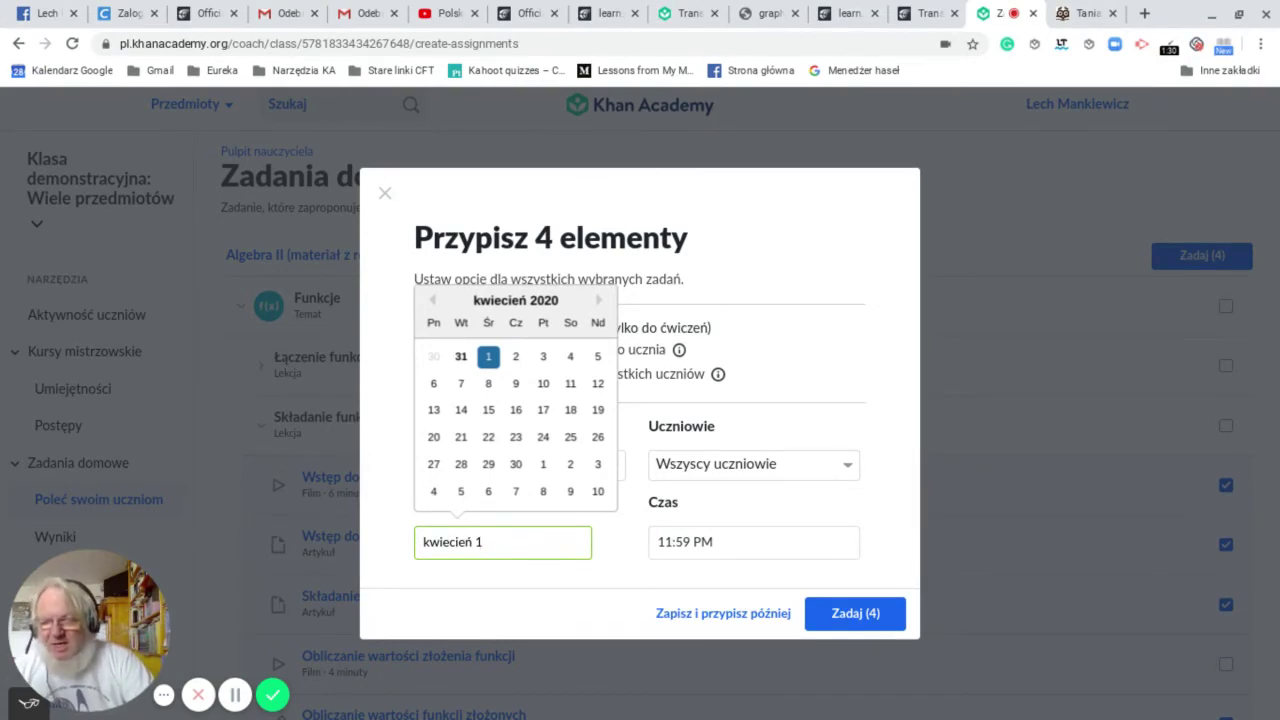
left_click(487, 386)
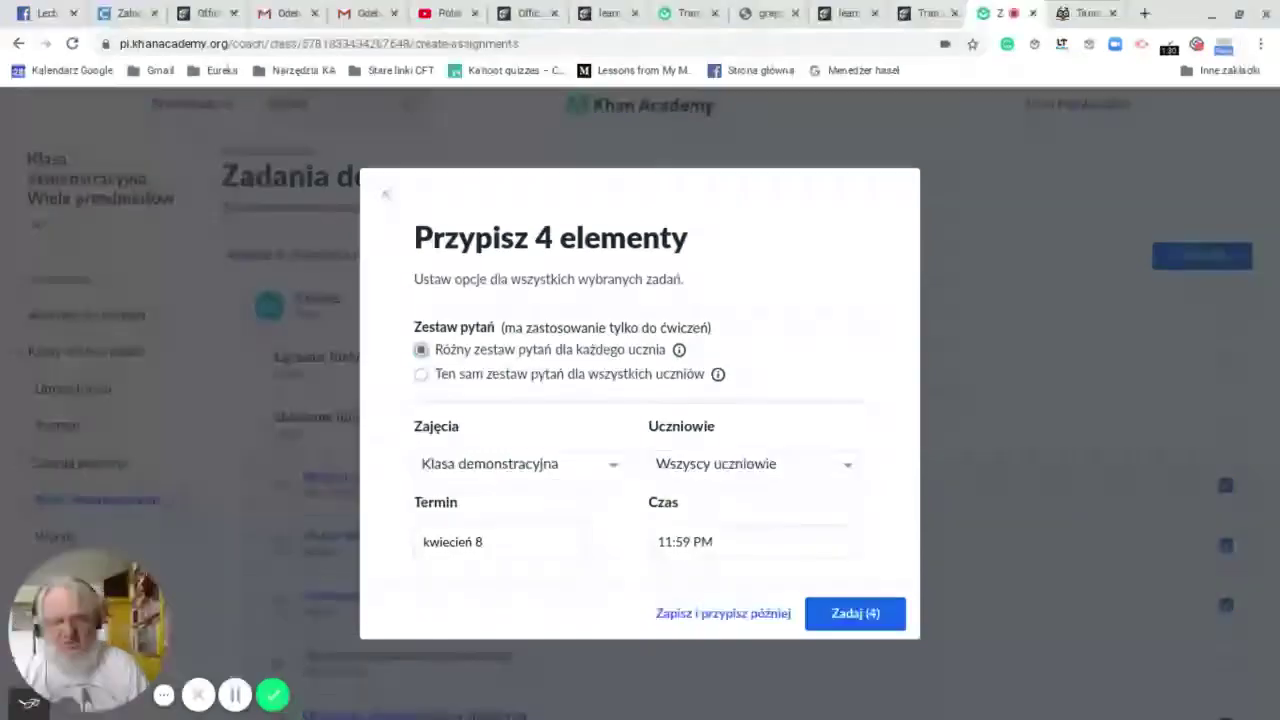
Step: Deselect all students for the assignment and select only the third and fifth students in the class list
left_click(847, 466)
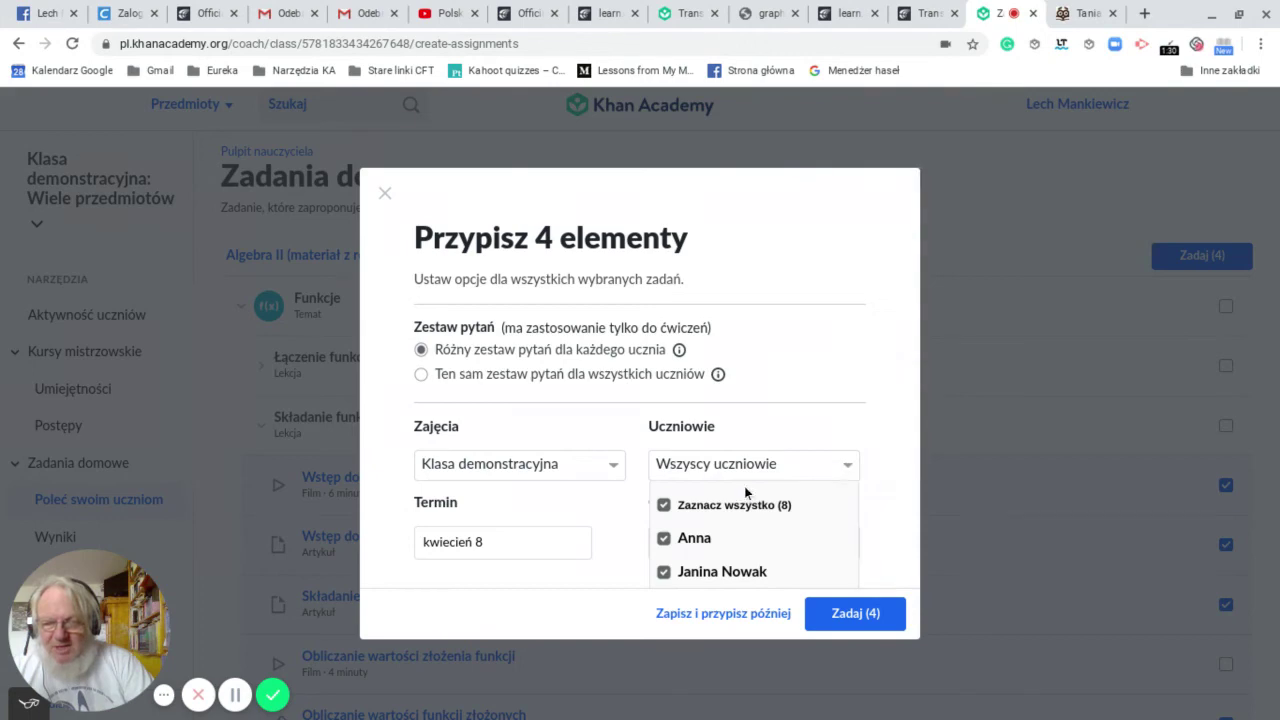
left_click(665, 507)
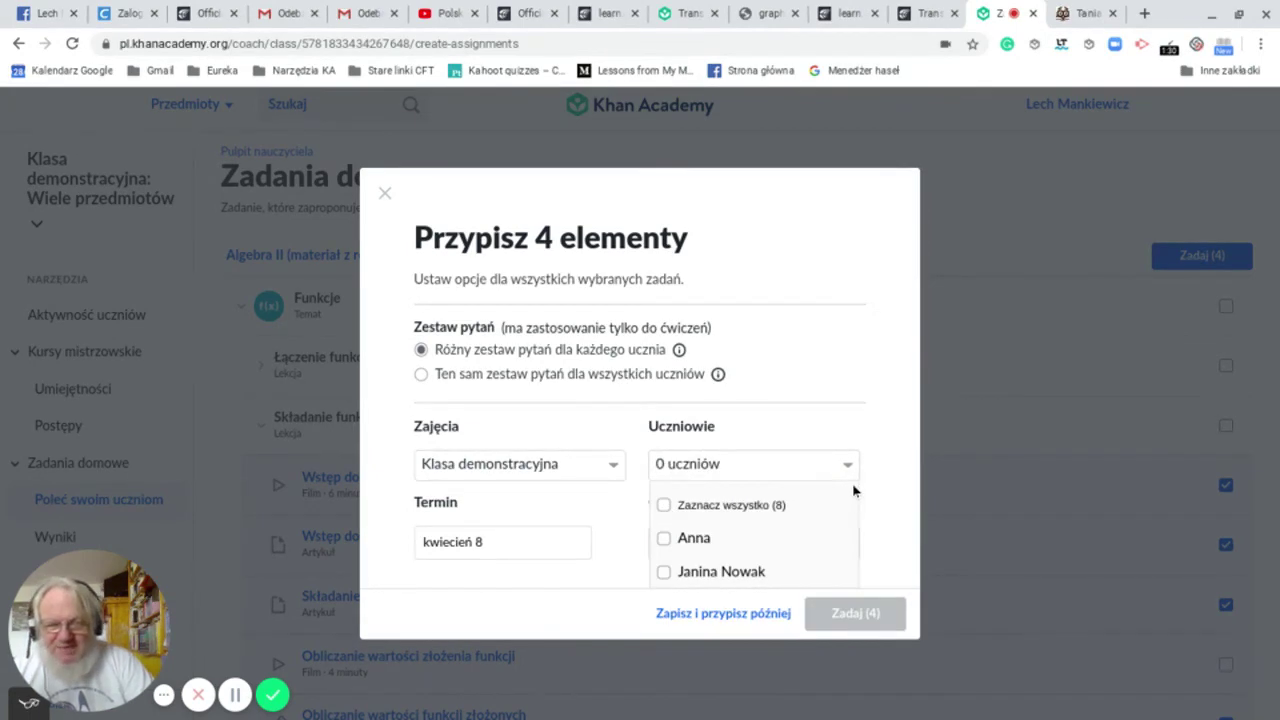
scroll(852, 530, "down", 1)
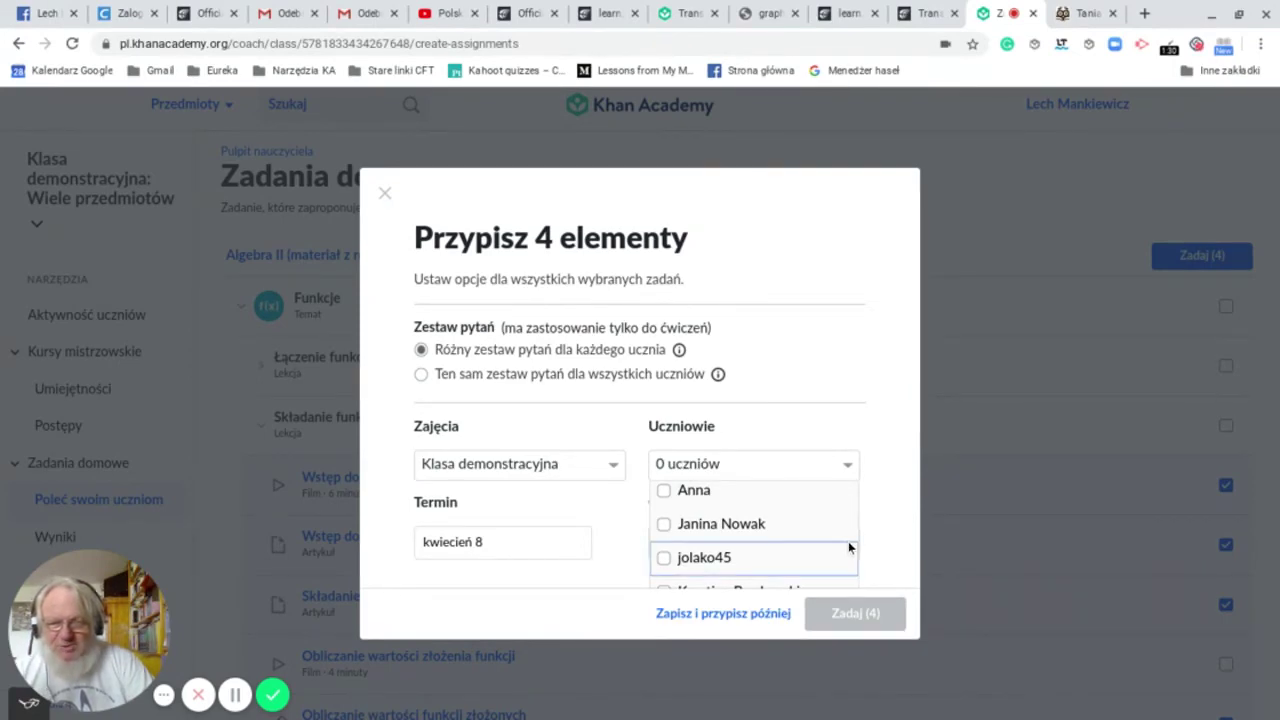
left_click(849, 546)
scroll(849, 546, "down", 2)
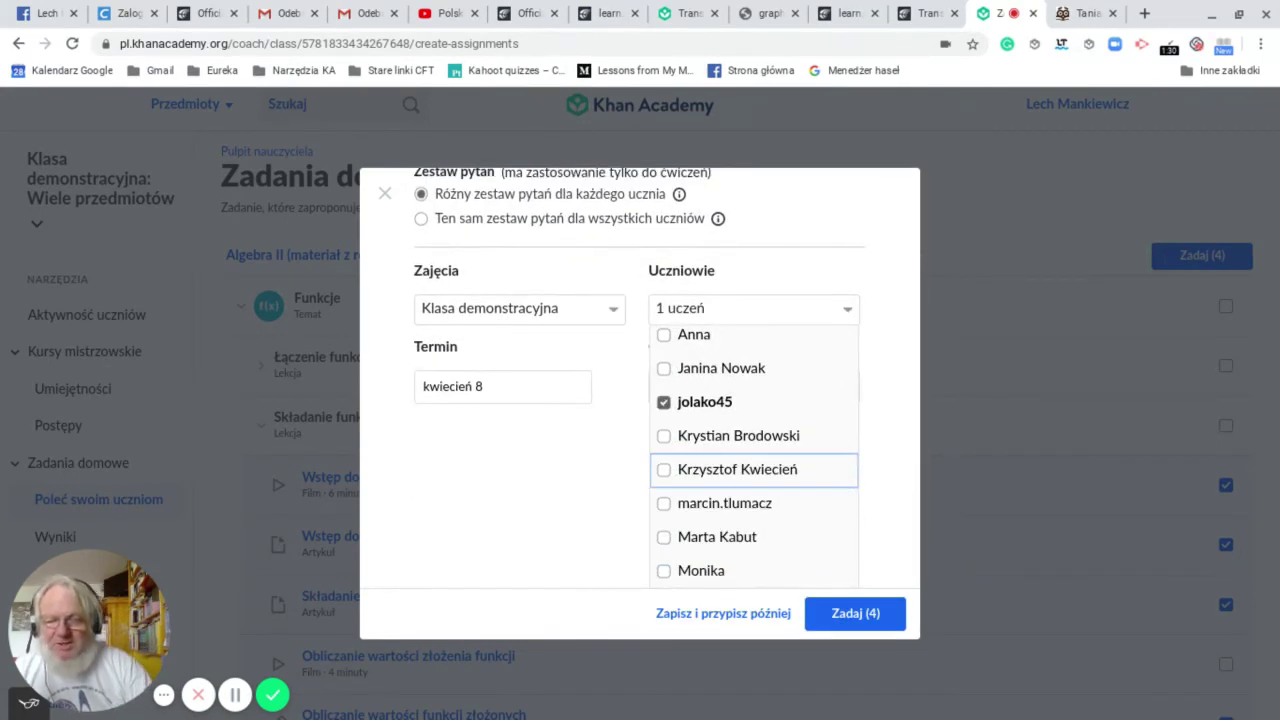
left_click(664, 471)
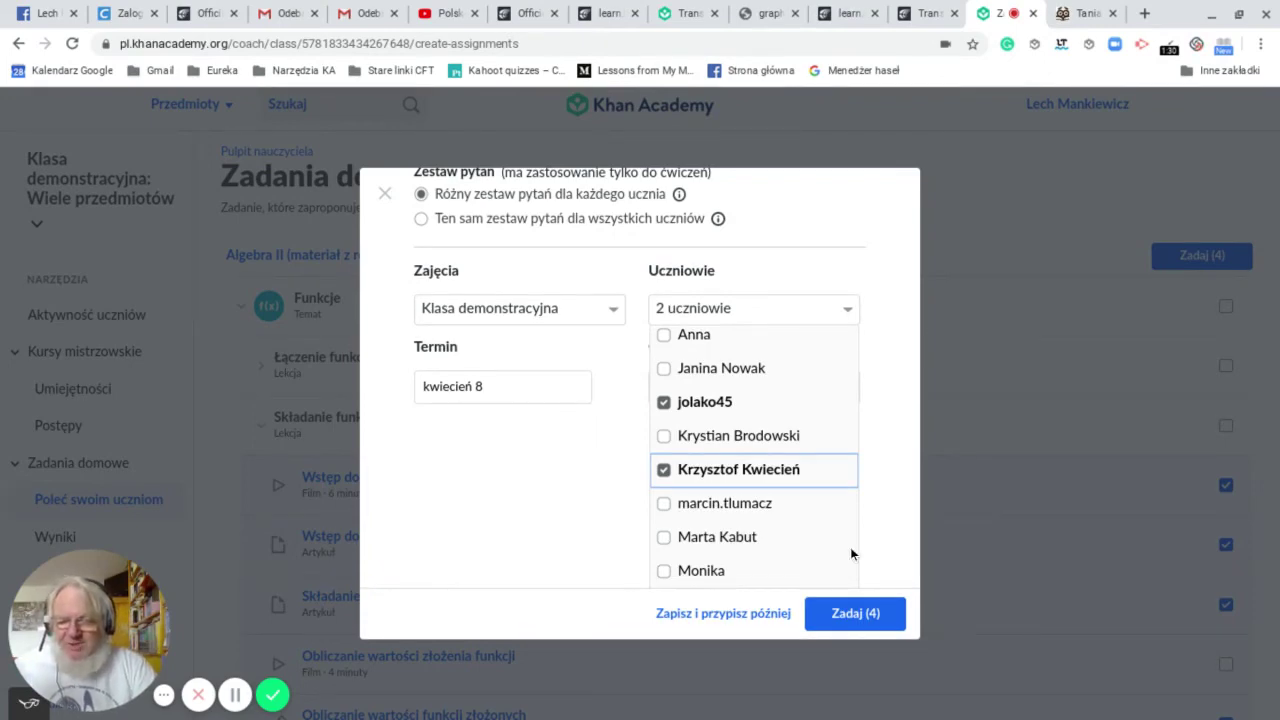
Step: Assign the four selected items to the two chosen students and switch the displayed course to 6. klasa
left_click(857, 613)
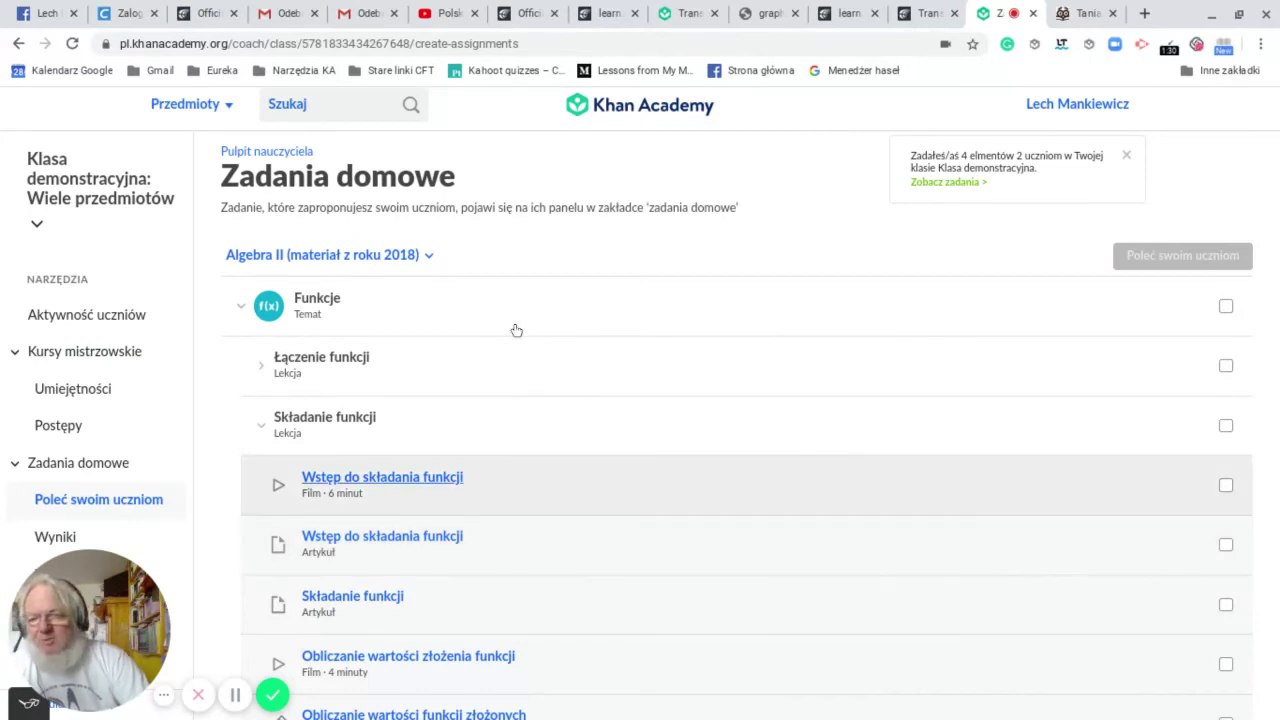
left_click(431, 256)
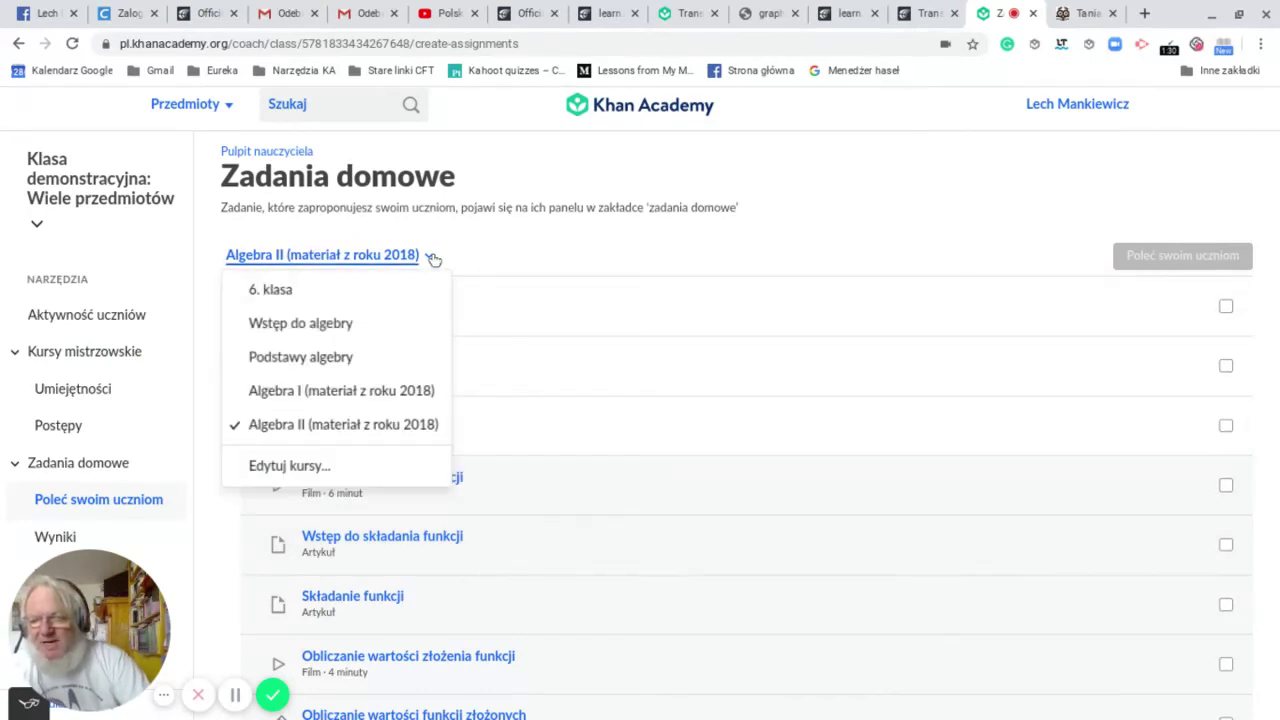
left_click(288, 292)
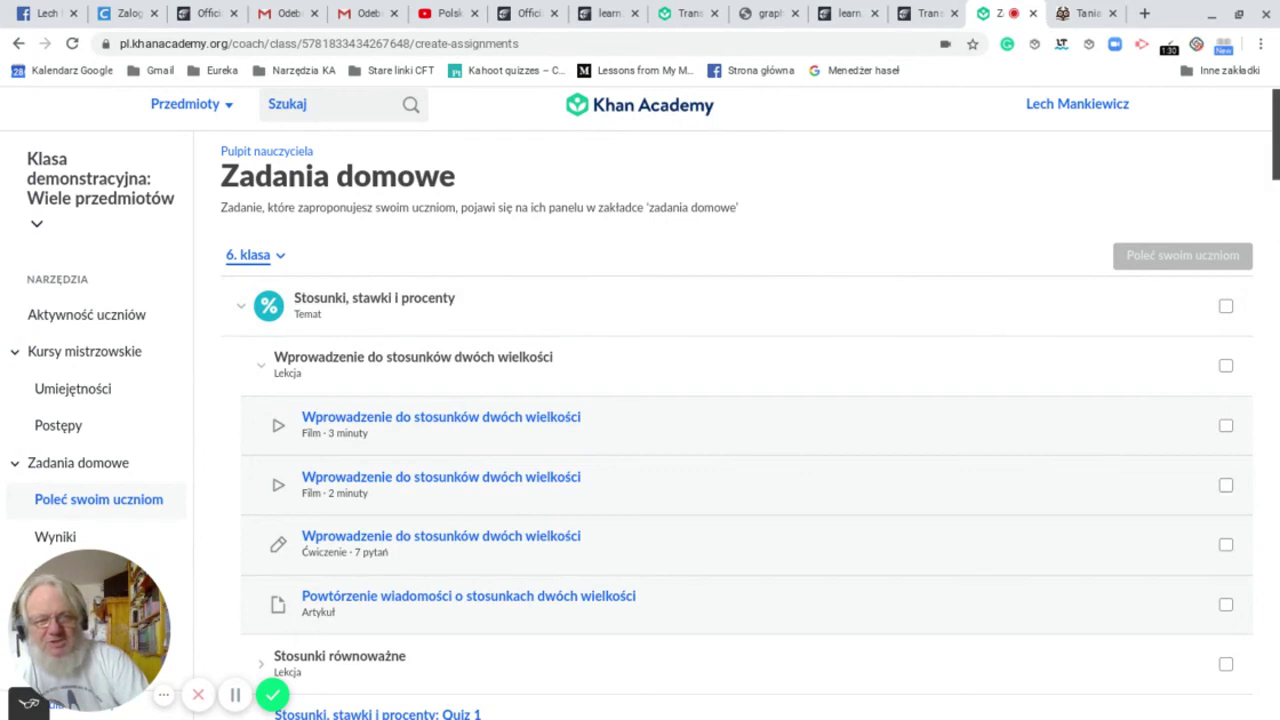
Step: In Stosunki, stawki i procenty, select the 3-minute film and the 7-question exercise titled "Wprowadzenie do stosunków dwóch wielkości"
scroll(640, 400, "down", 2)
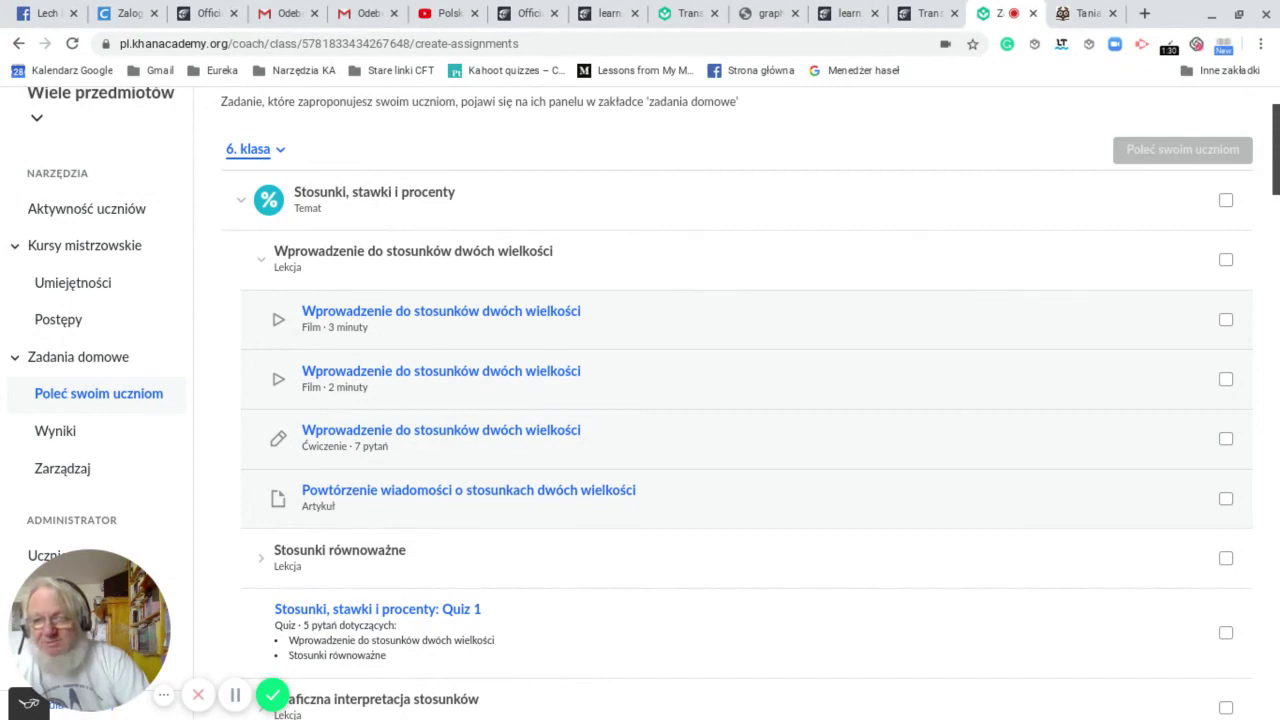
scroll(640, 400, "up", 2)
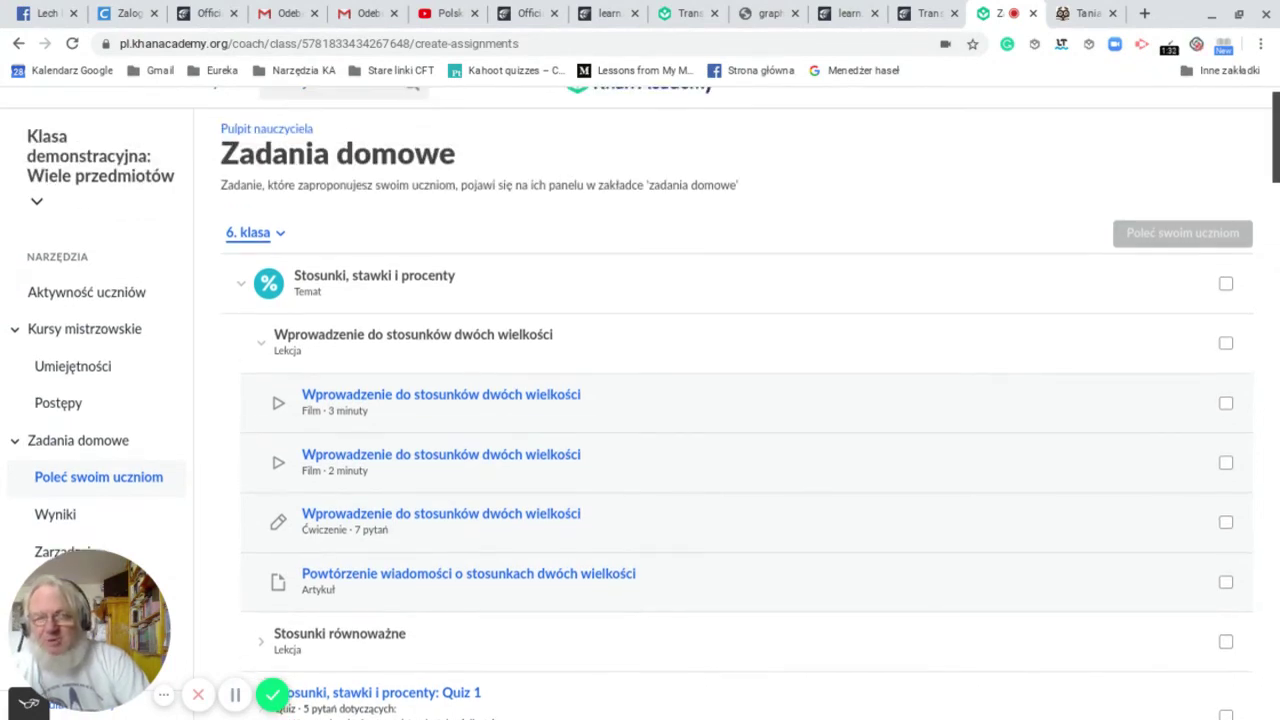
scroll(640, 400, "down", 1)
scroll(640, 400, "up", 1)
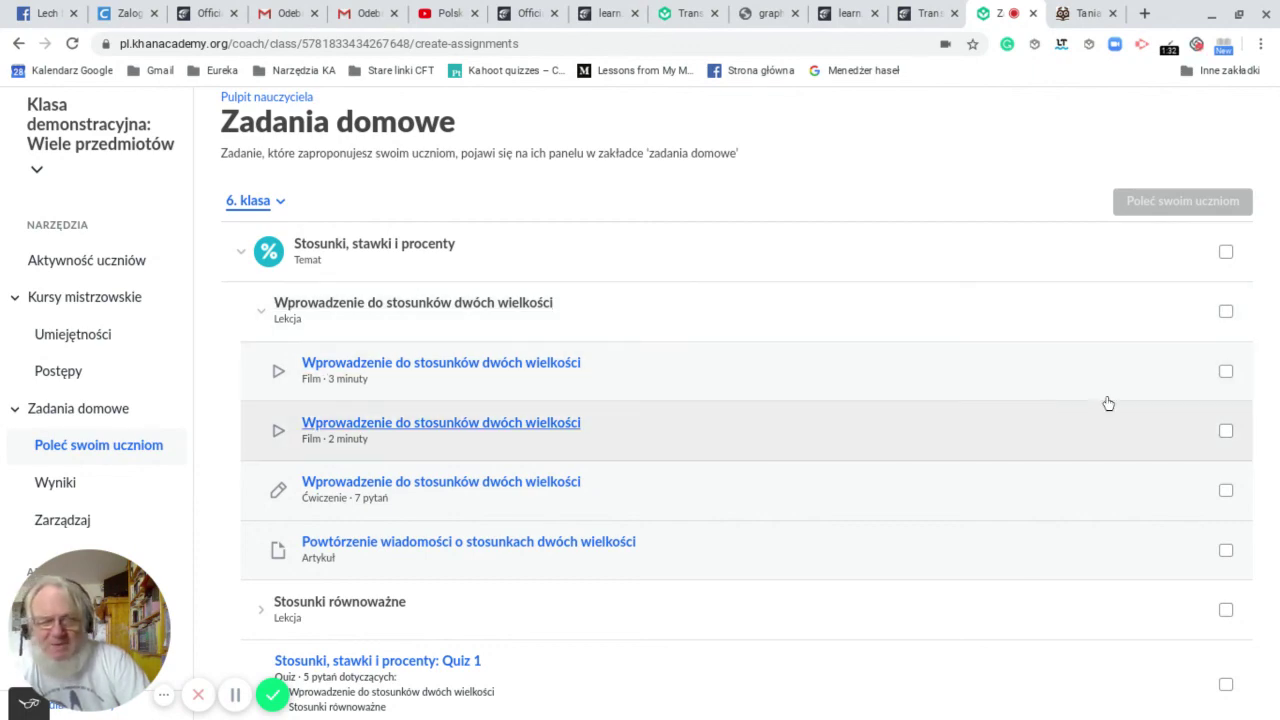
left_click(1225, 371)
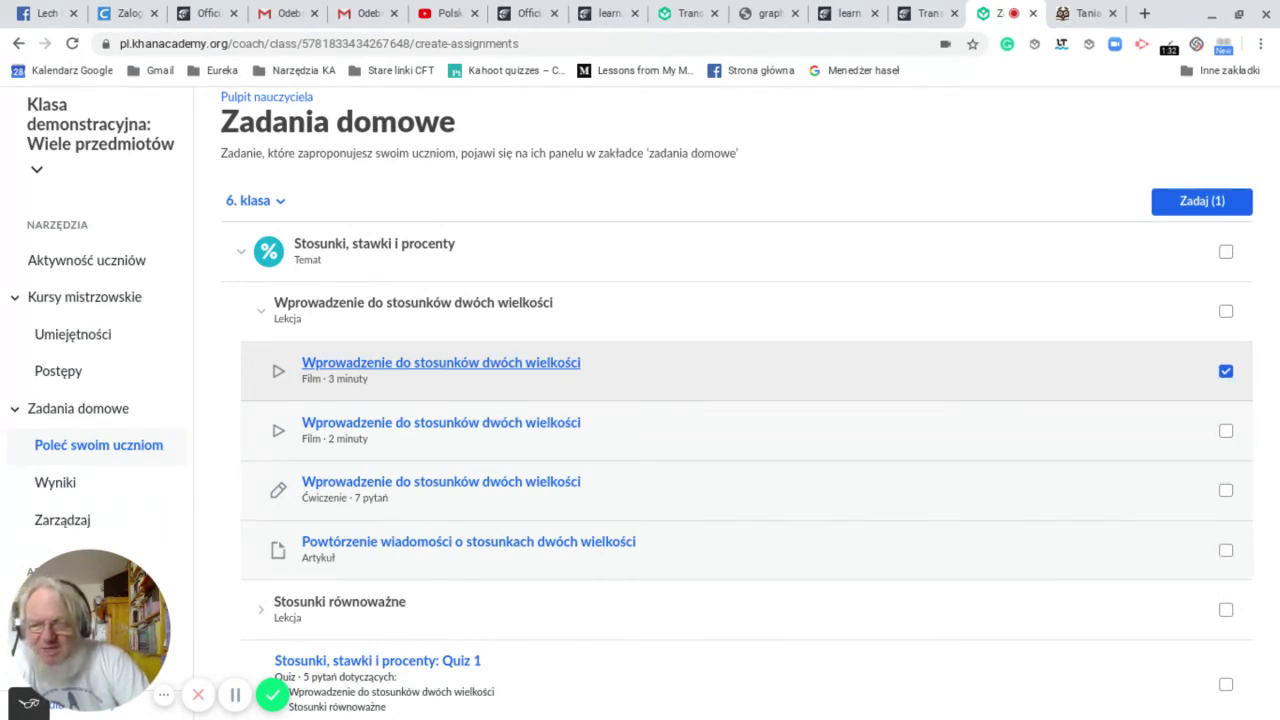
left_click(1226, 491)
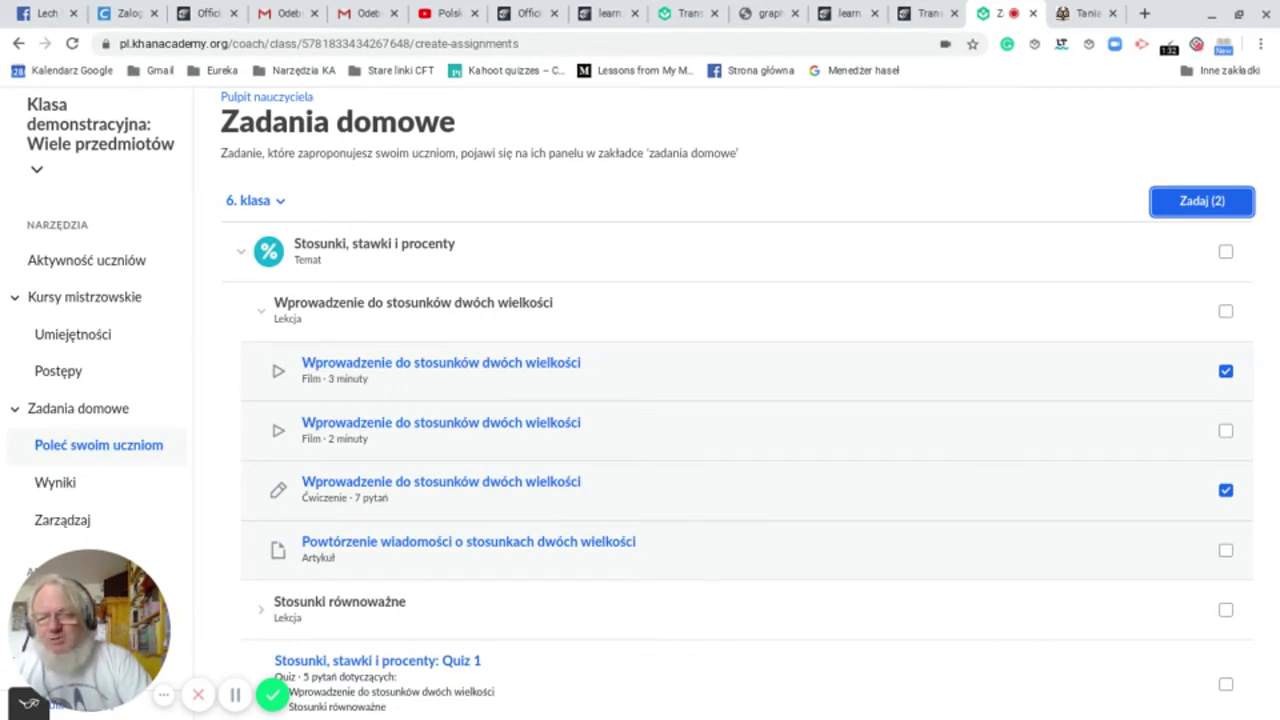
Step: Assign the two selected items only to the fifth student in the class list, deselecting the third student
left_click(1201, 200)
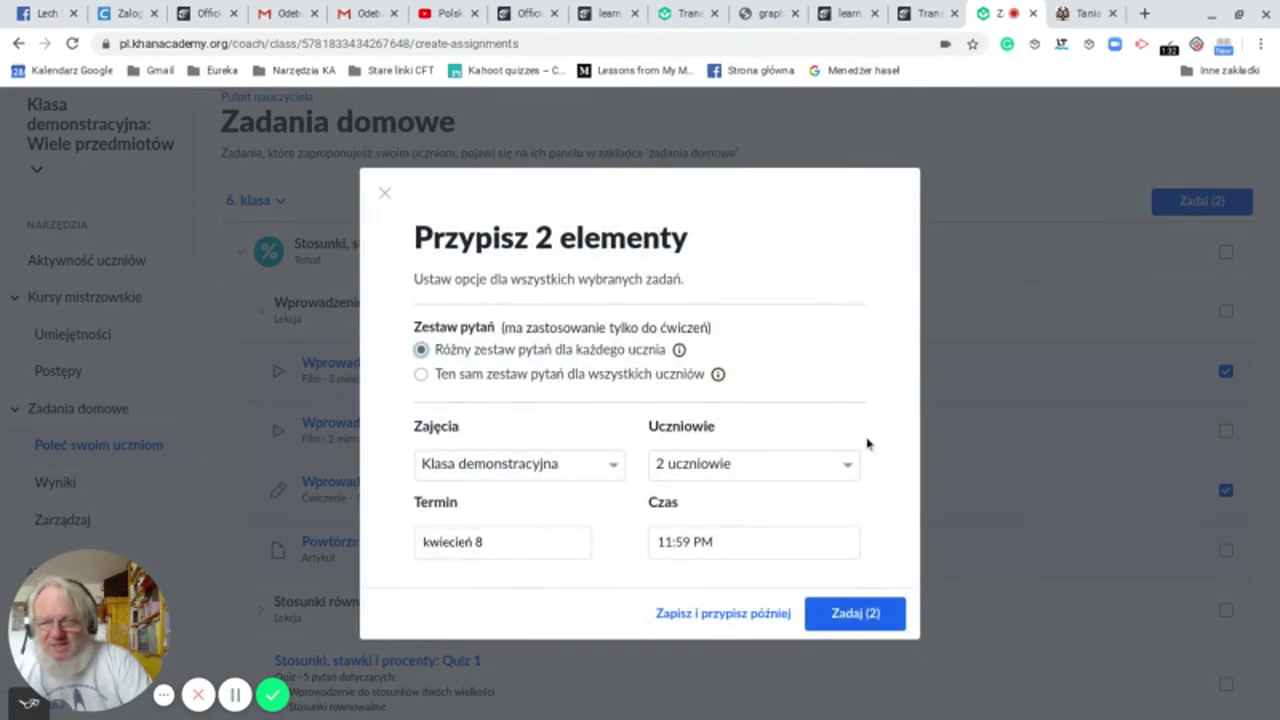
left_click(849, 469)
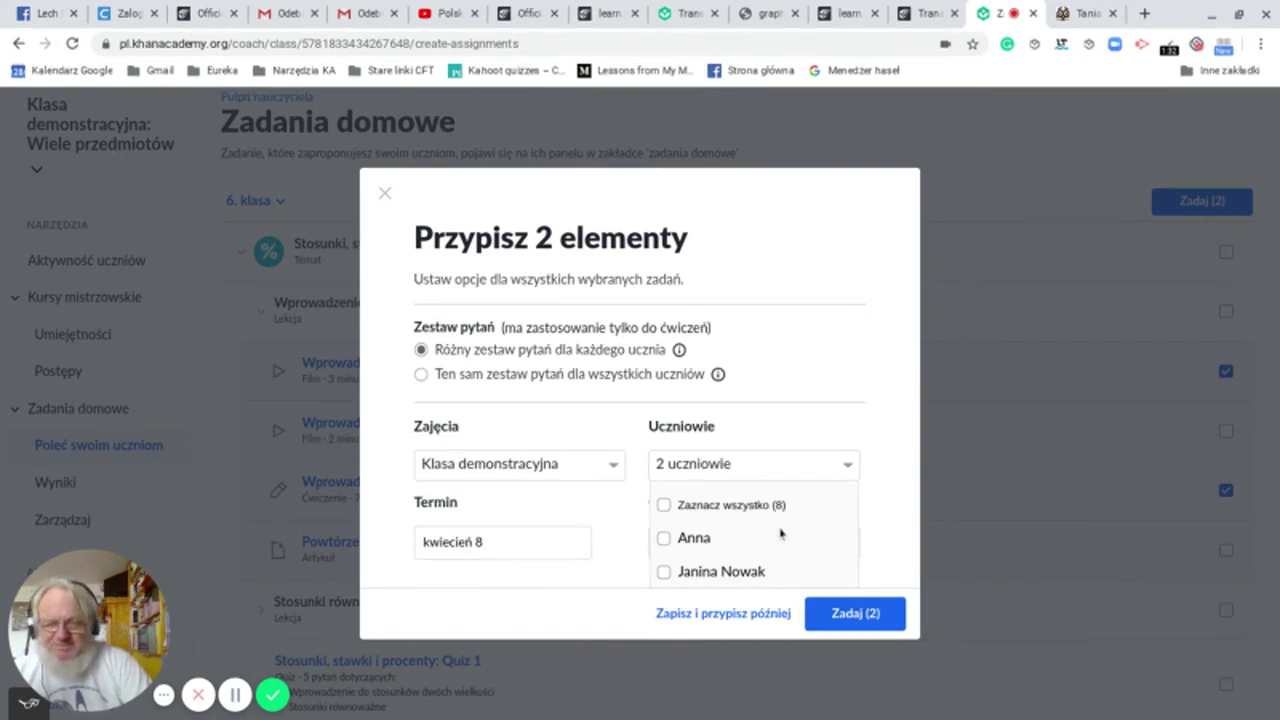
scroll(781, 532, "down", 1)
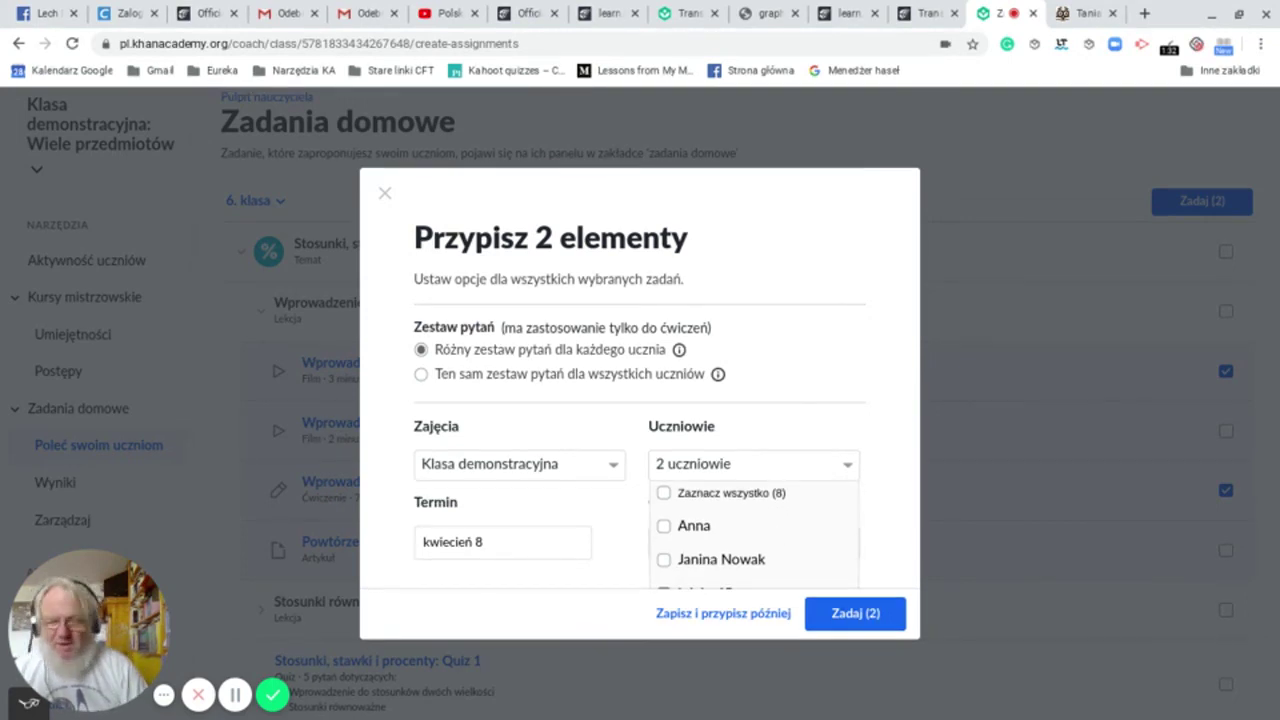
scroll(806, 474, "down", 3)
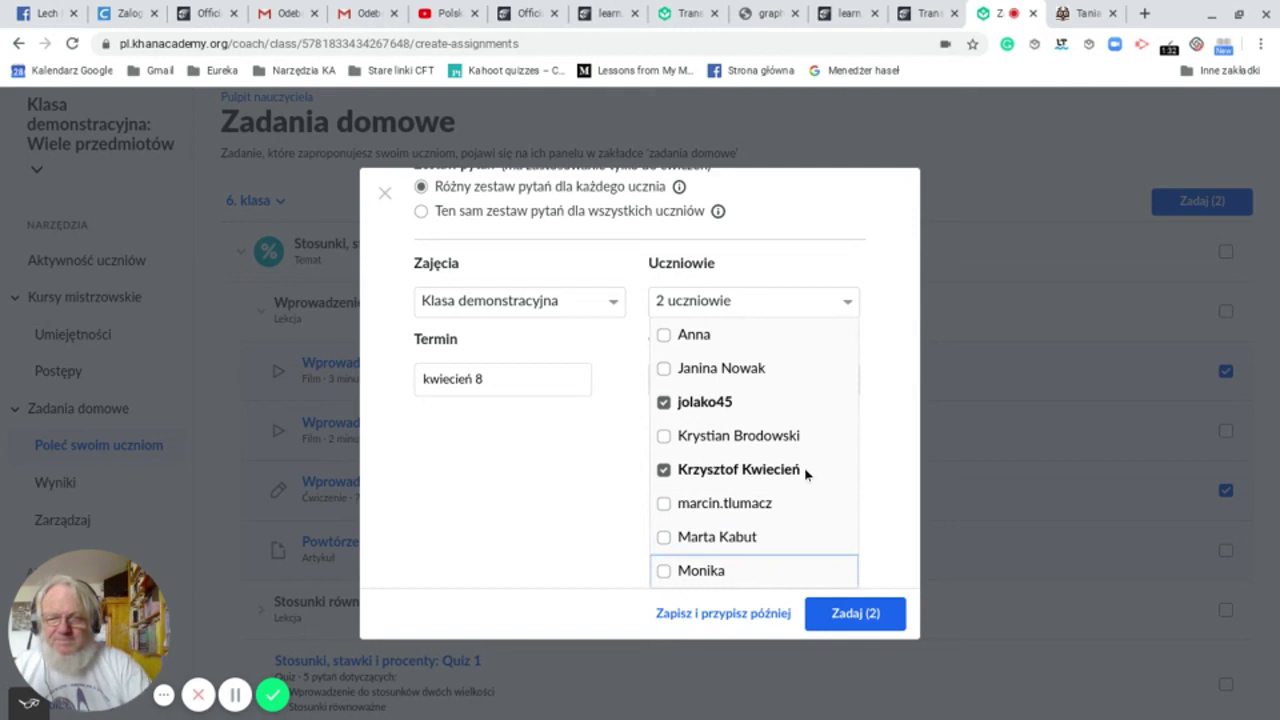
left_click(664, 402)
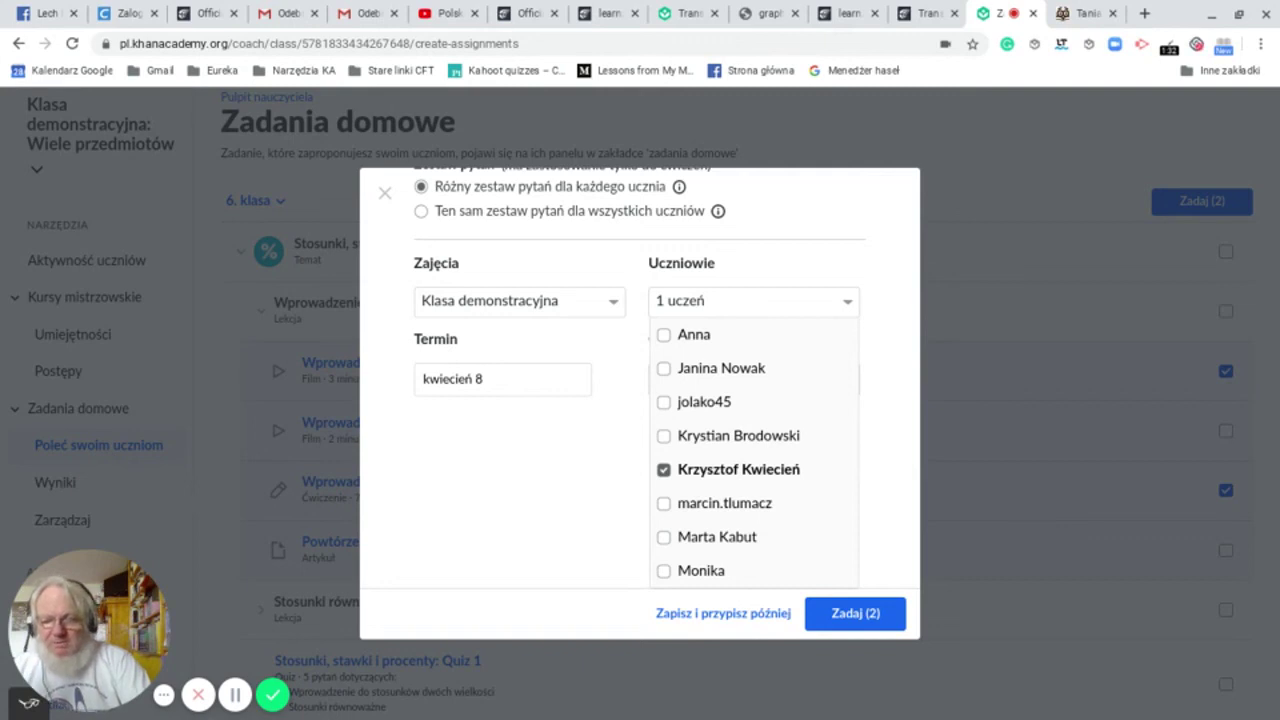
left_click(838, 617)
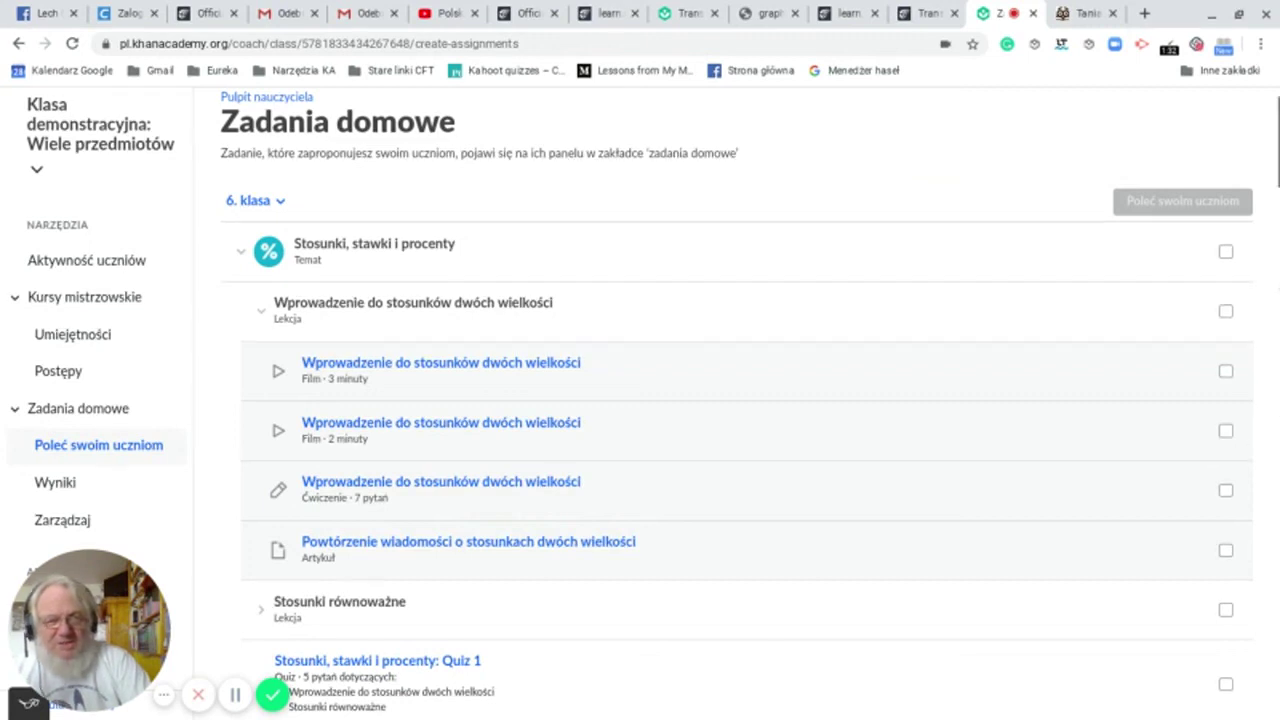
Step: Leave the homework page and return to the teacher dashboard (Pulpit nauczyciela)
scroll(736, 400, "up", 1)
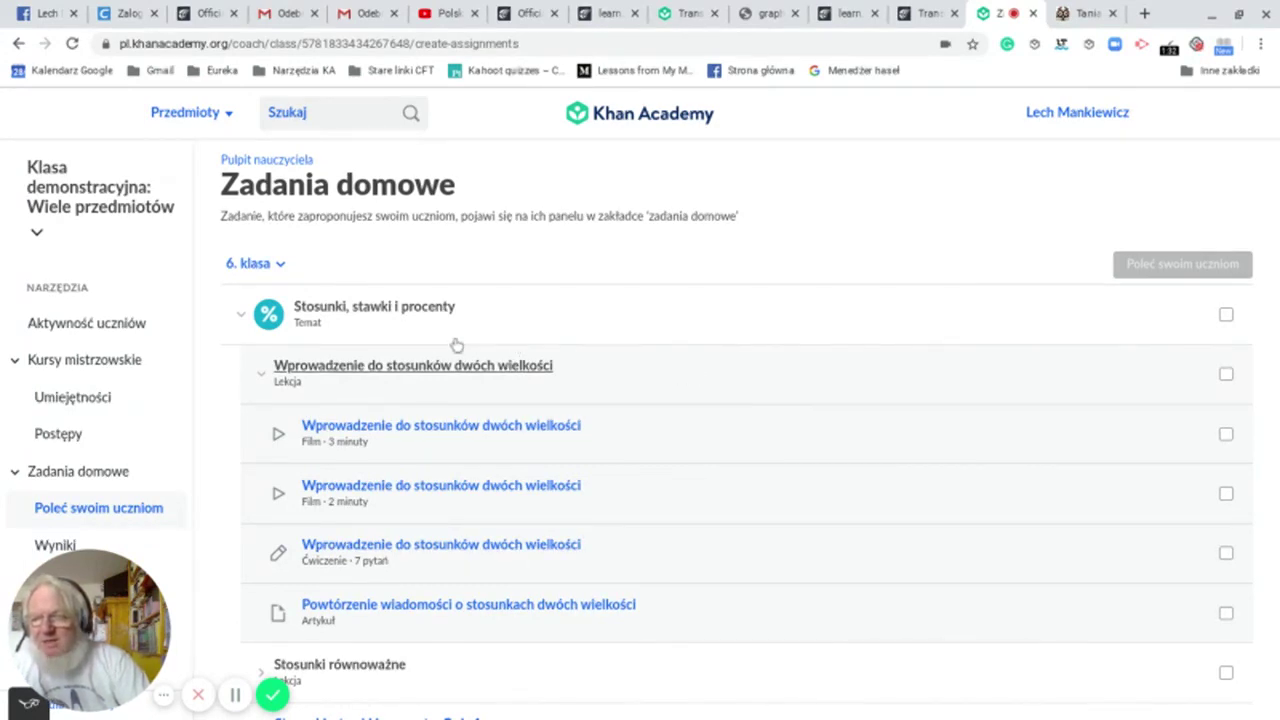
left_click(274, 165)
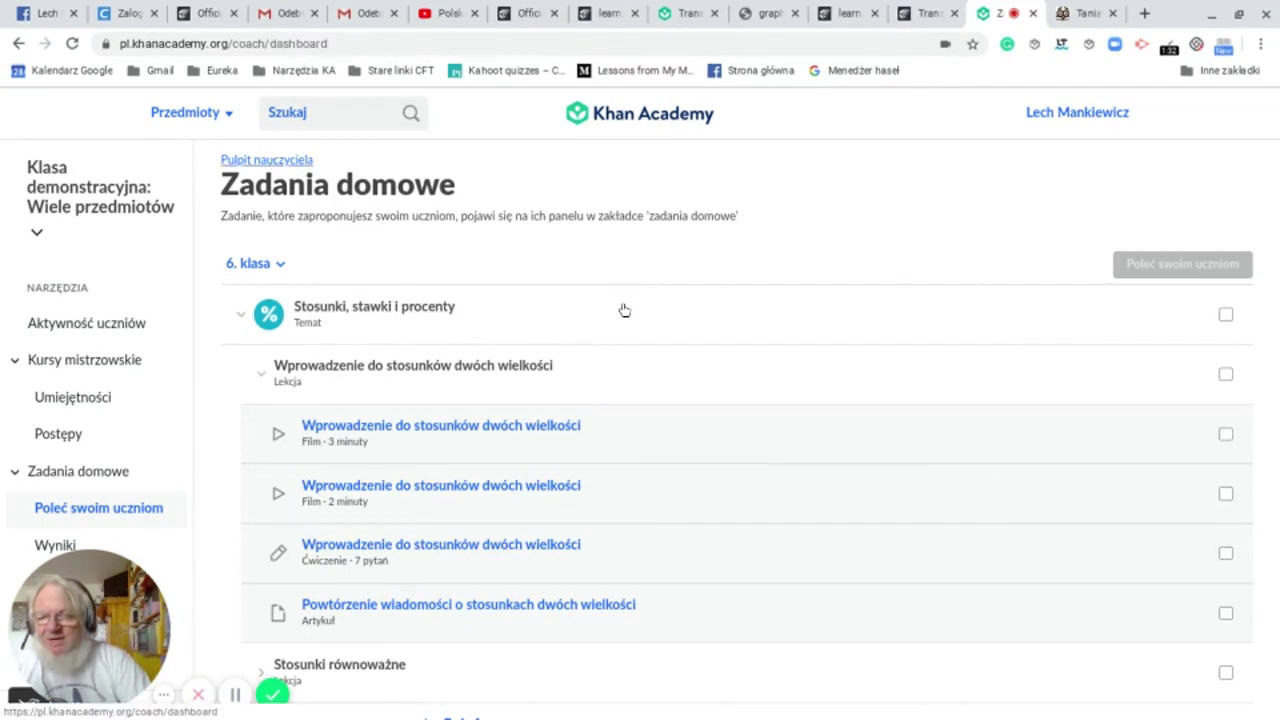